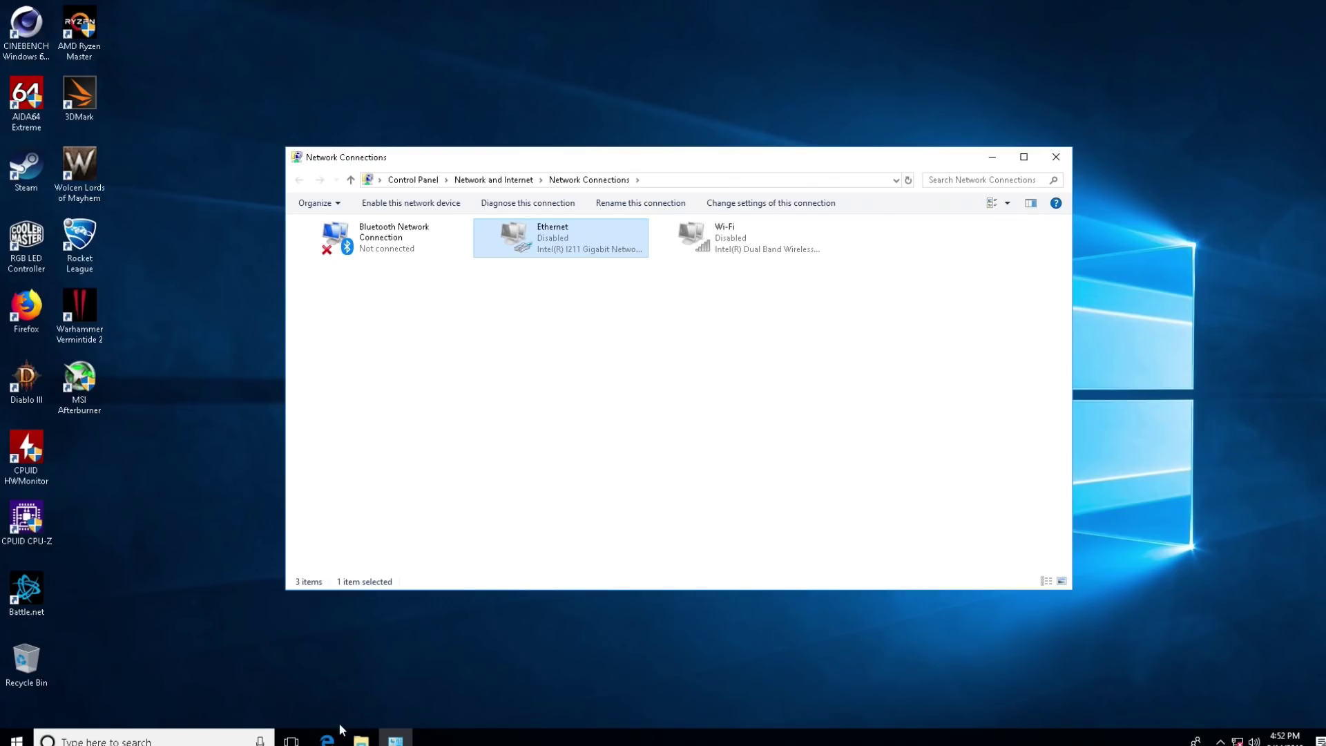
Step: Launch Firefox from the desktop; it opens on Server Not Found tabs with no connection
{"action": "left_click", "coordinate": [166, 739]}
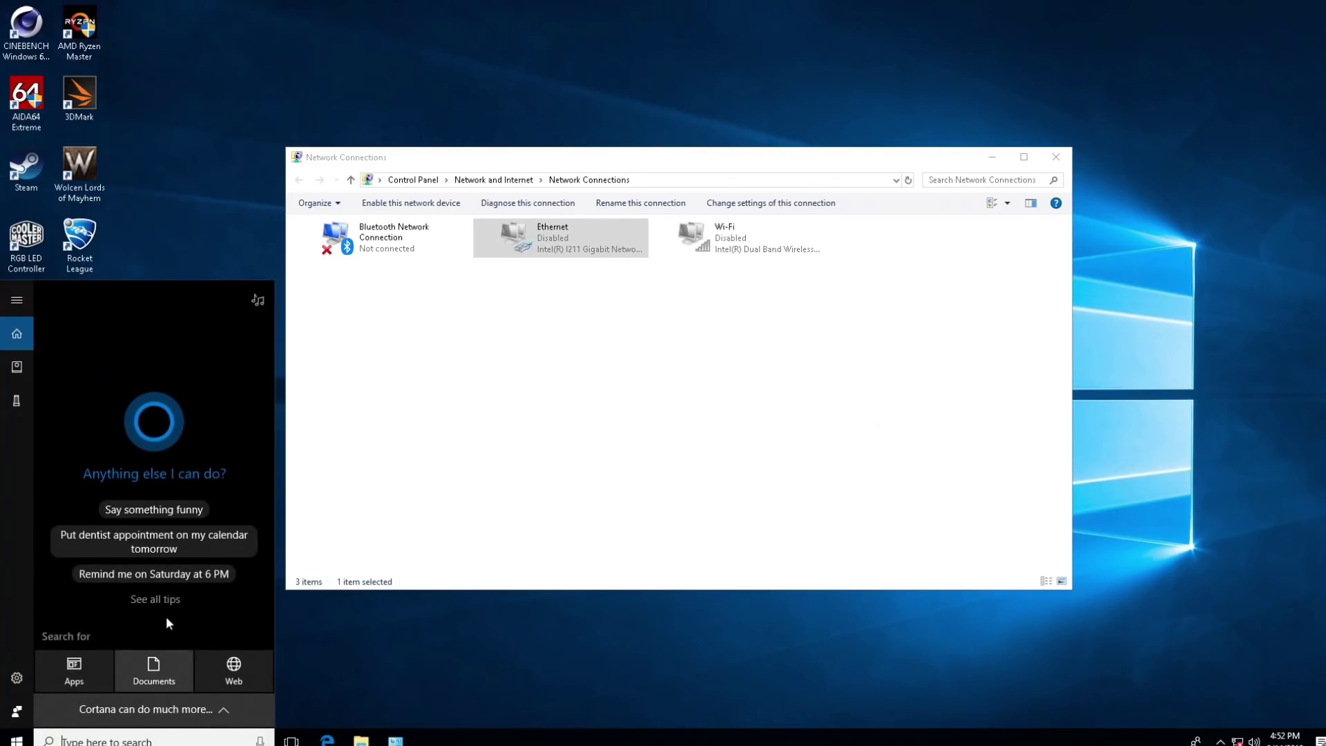
{"action": "left_click", "coordinate": [160, 221]}
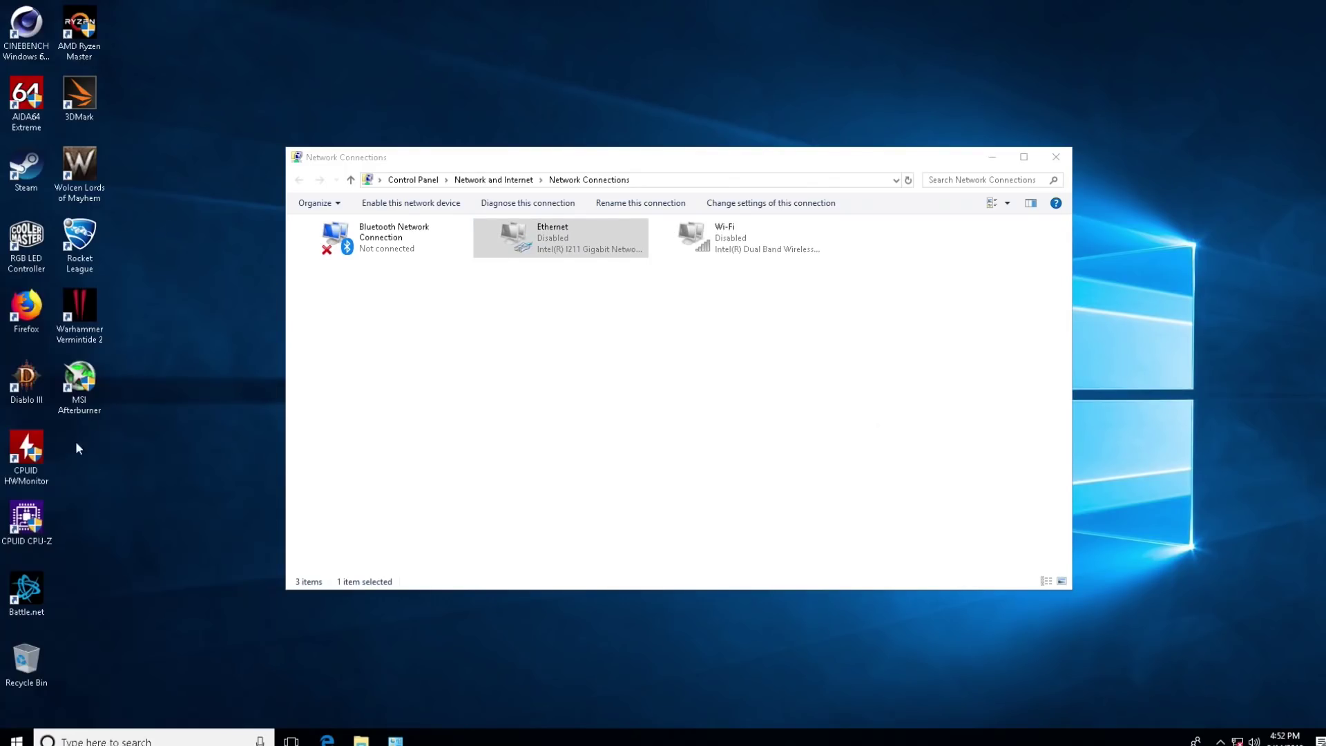
{"action": "double_click", "coordinate": [21, 306]}
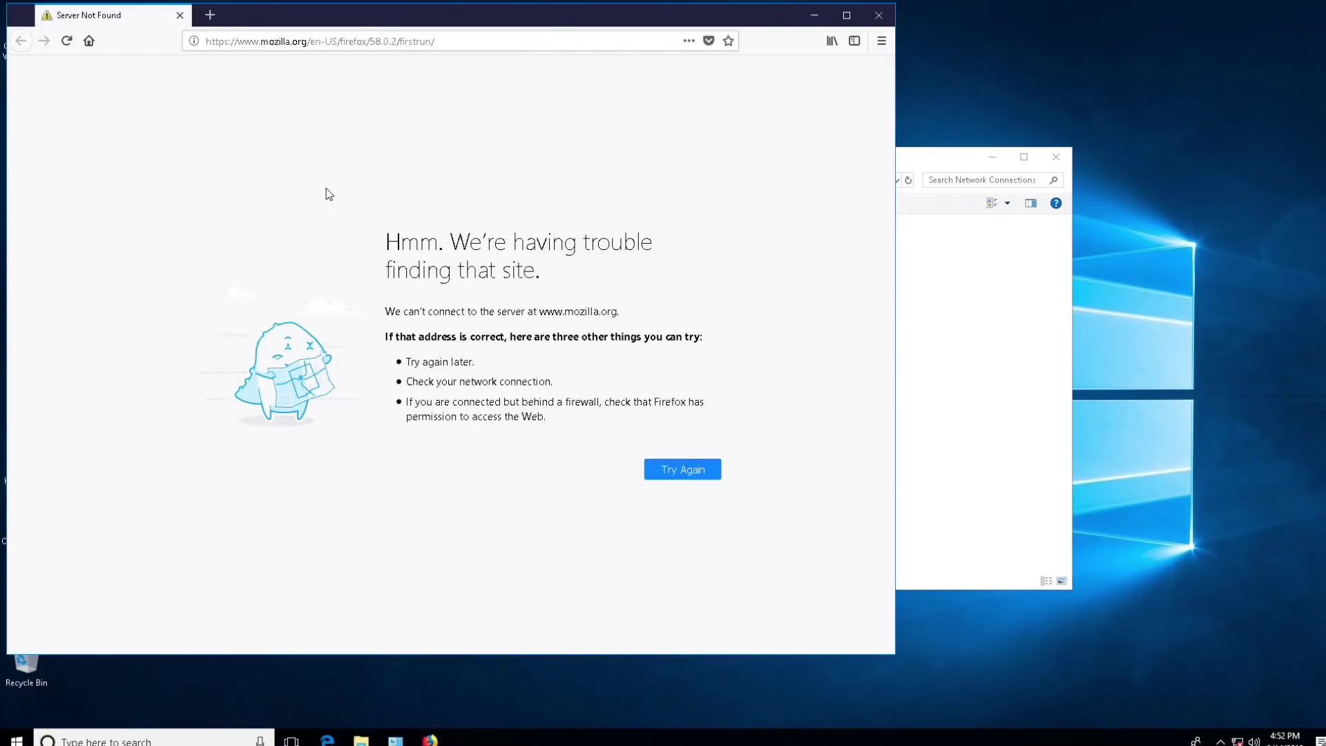
{"action": "left_click", "coordinate": [325, 43]}
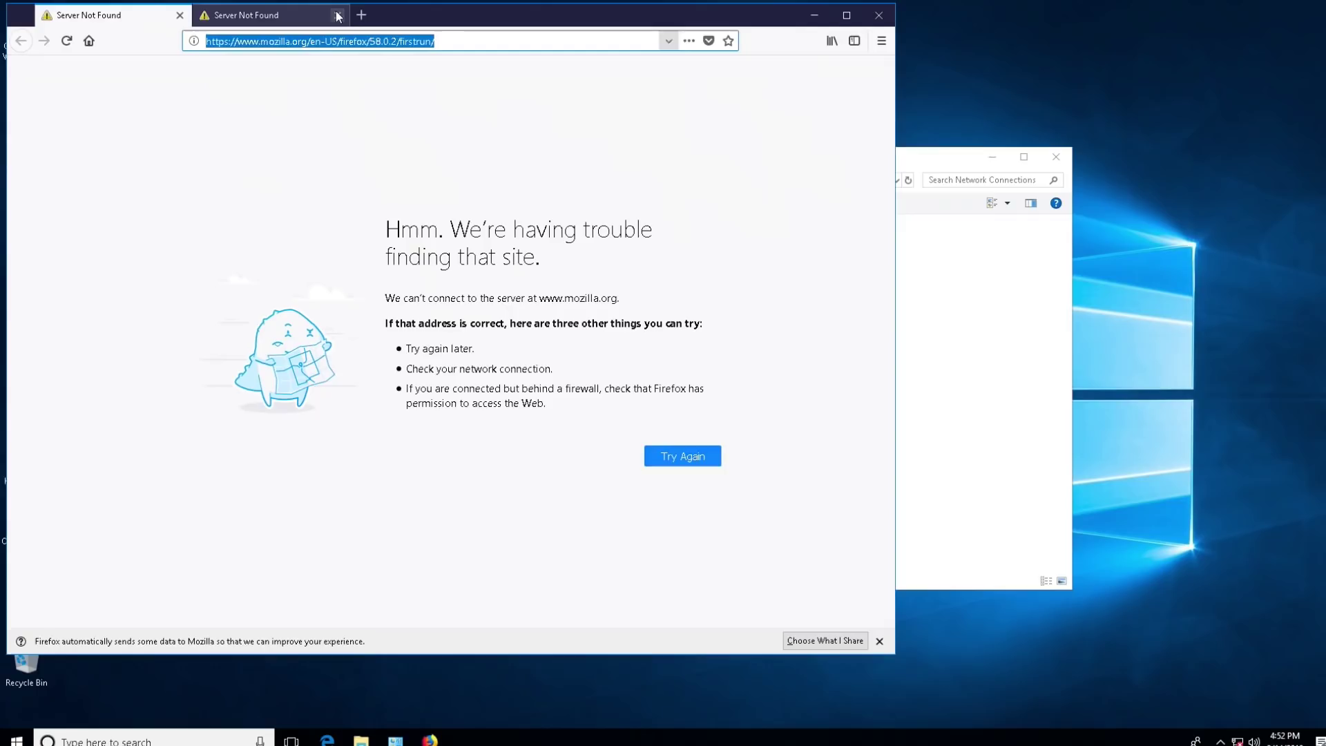
Step: Close the extra tab and load trezor.io/start, retrying once
{"action": "left_click", "coordinate": [338, 15]}
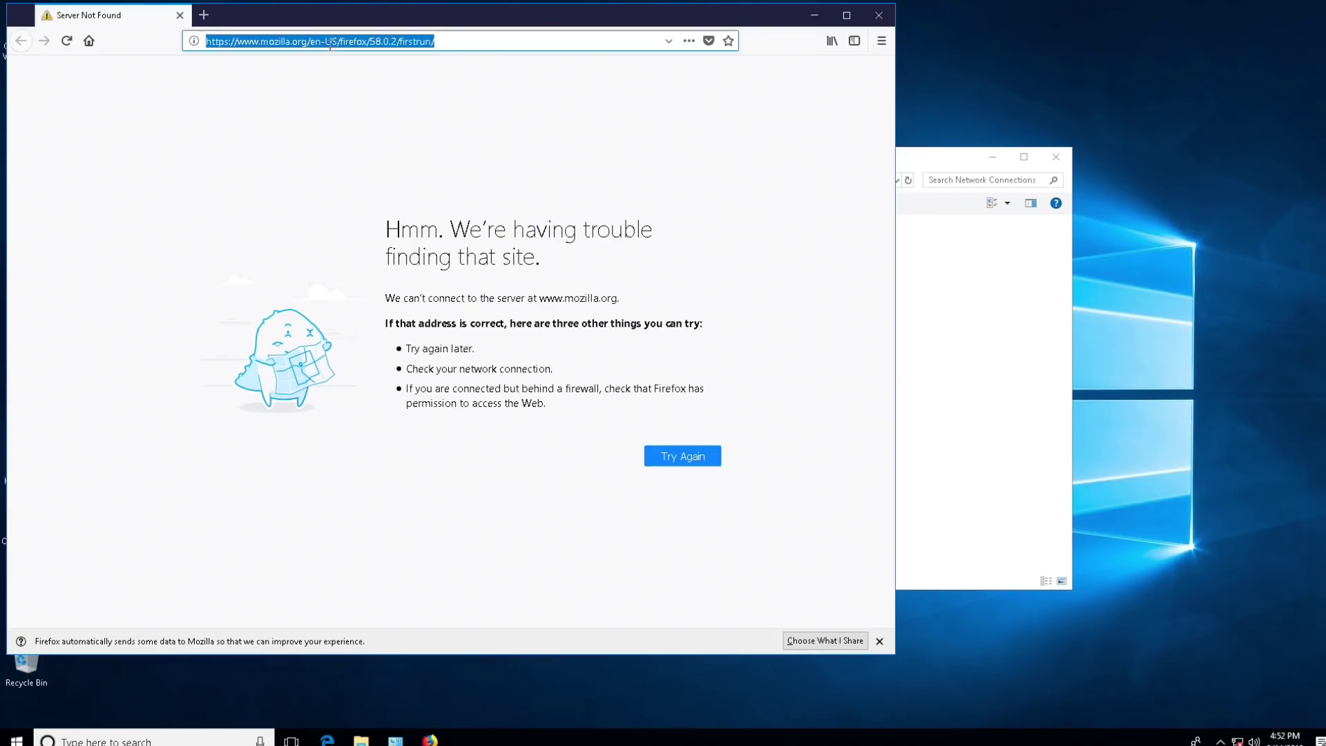
{"action": "type", "text": "tre"}
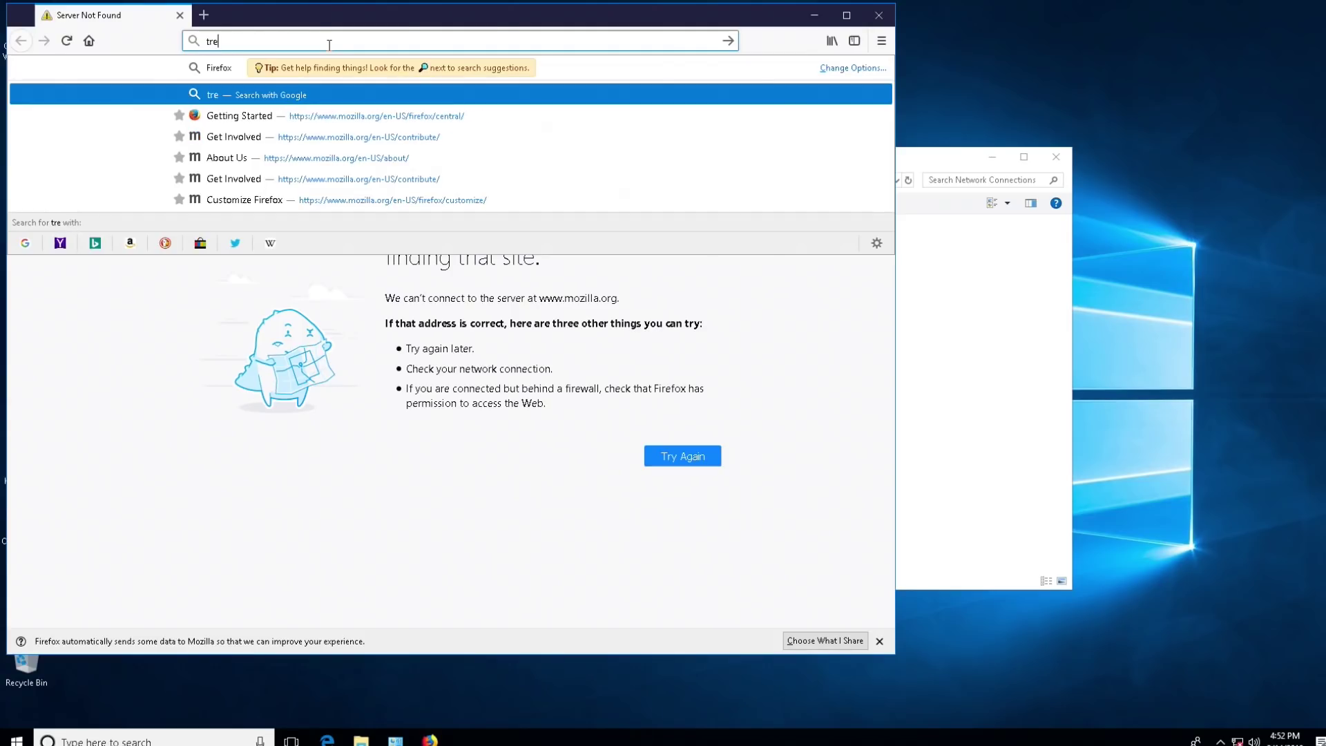
{"action": "type", "text": "zor.io"}
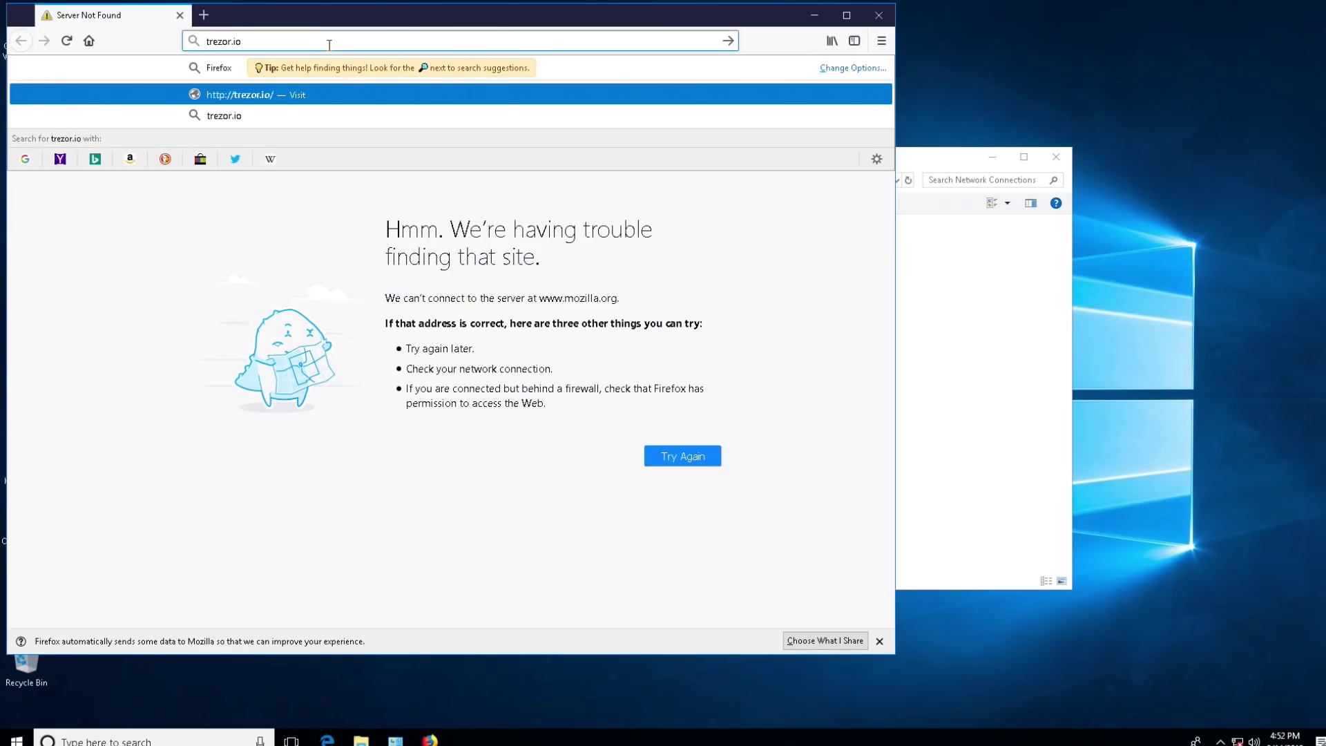
{"action": "type", "text": "/start"}
{"action": "key", "text": "Return"}
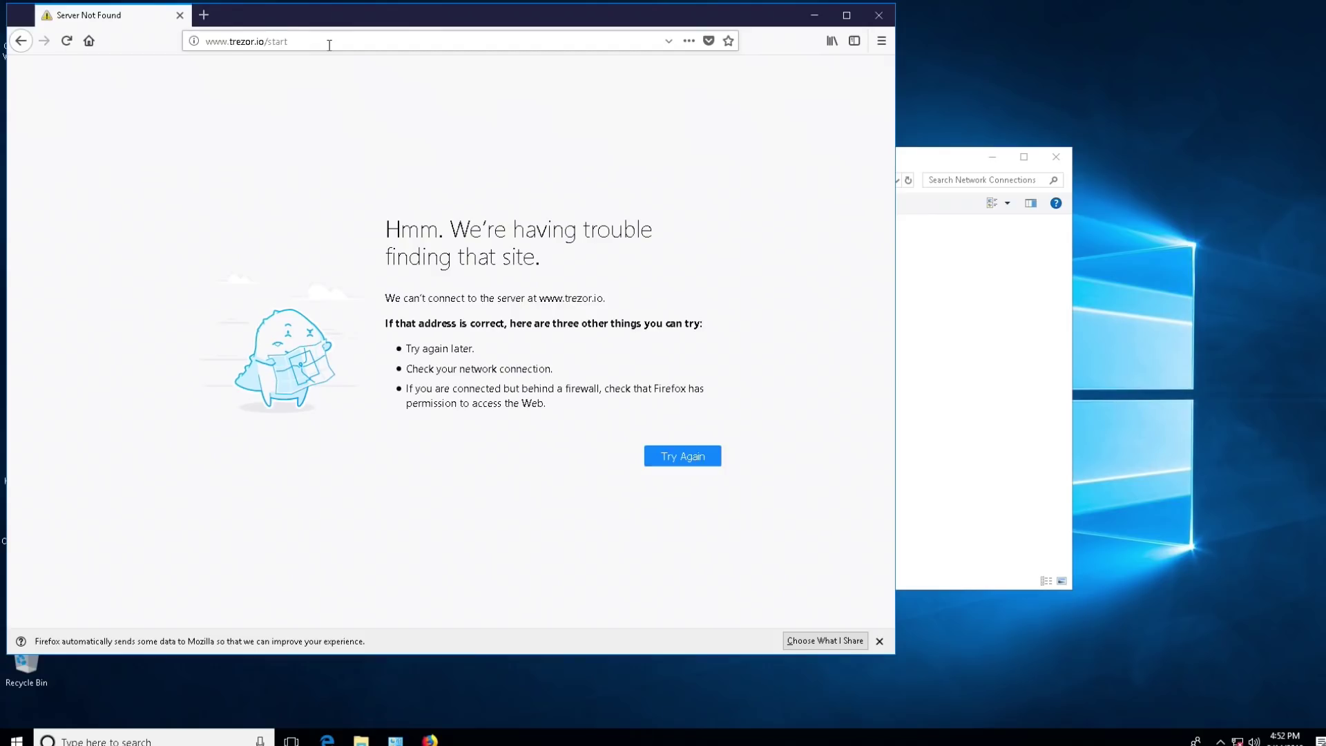
{"action": "left_click", "coordinate": [334, 43]}
{"action": "key", "text": "Return"}
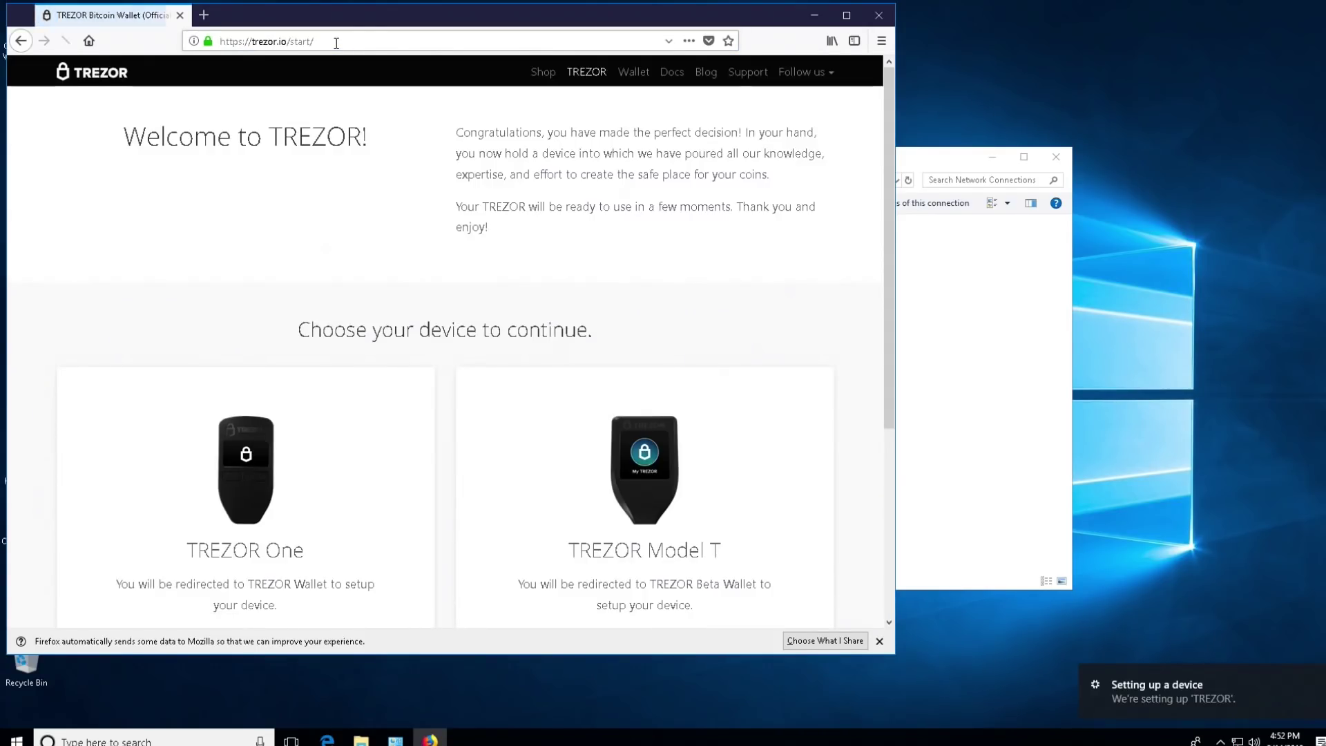
Step: Choose the TREZOR One card to open TREZOR Wallet
{"action": "scroll", "coordinate": [242, 496], "scroll_direction": "down", "scroll_amount": 4}
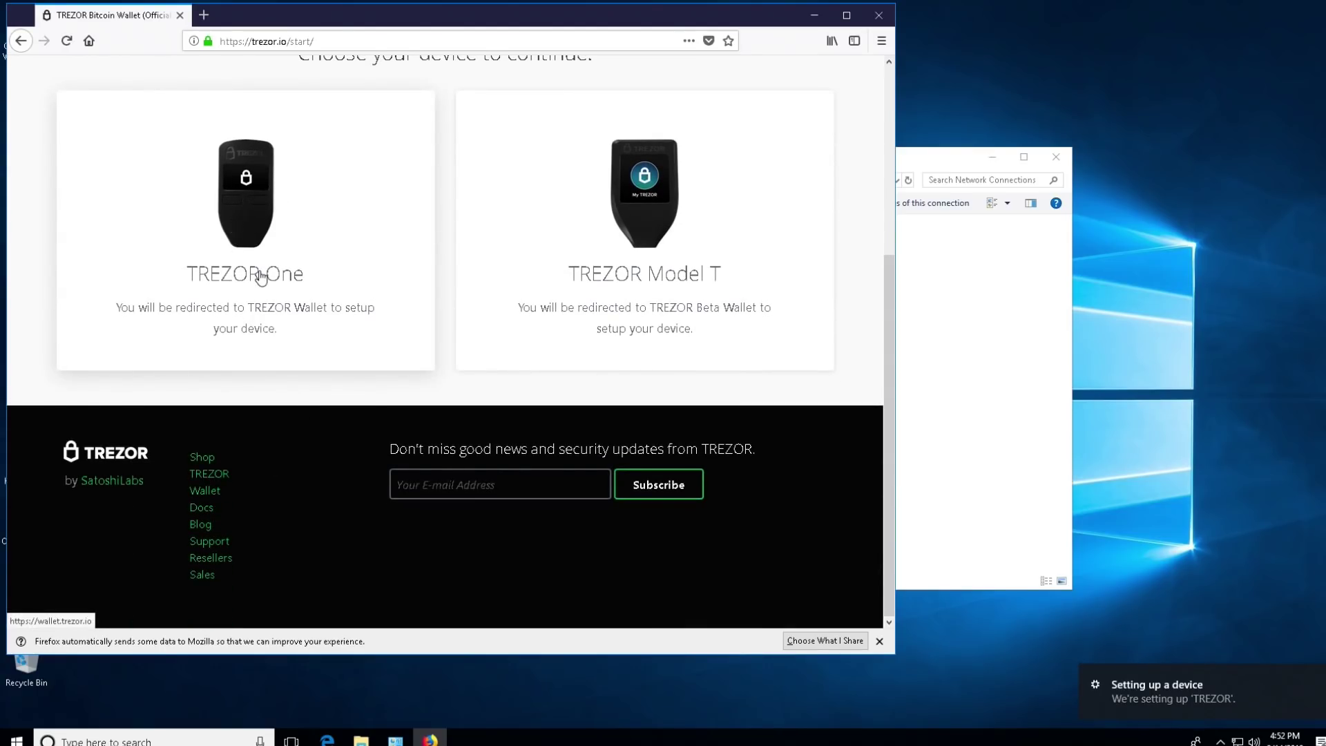
{"action": "scroll", "coordinate": [261, 276], "scroll_direction": "up", "scroll_amount": 1}
{"action": "left_click", "coordinate": [333, 346]}
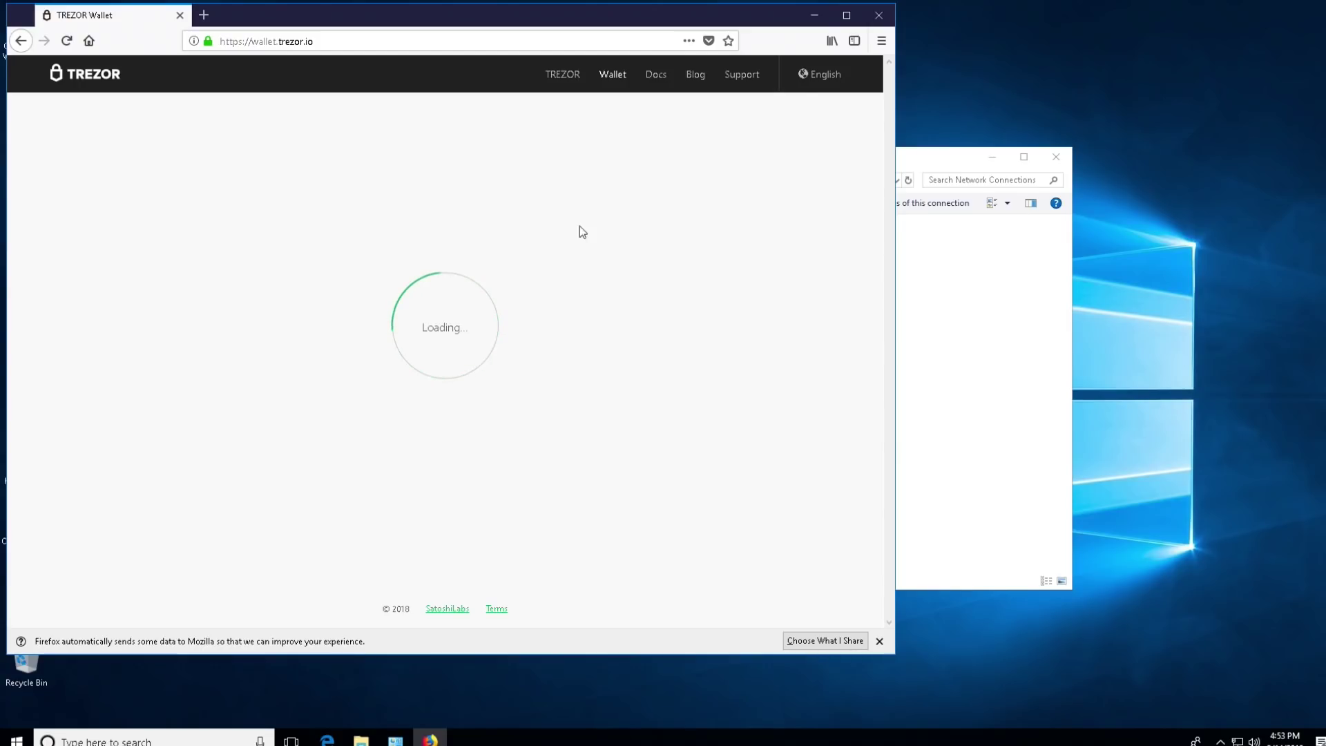
Step: Maximize Firefox and save the Windows installer trezor-bridge-2.0.9-win32-install.exe
{"action": "left_click", "coordinate": [847, 15]}
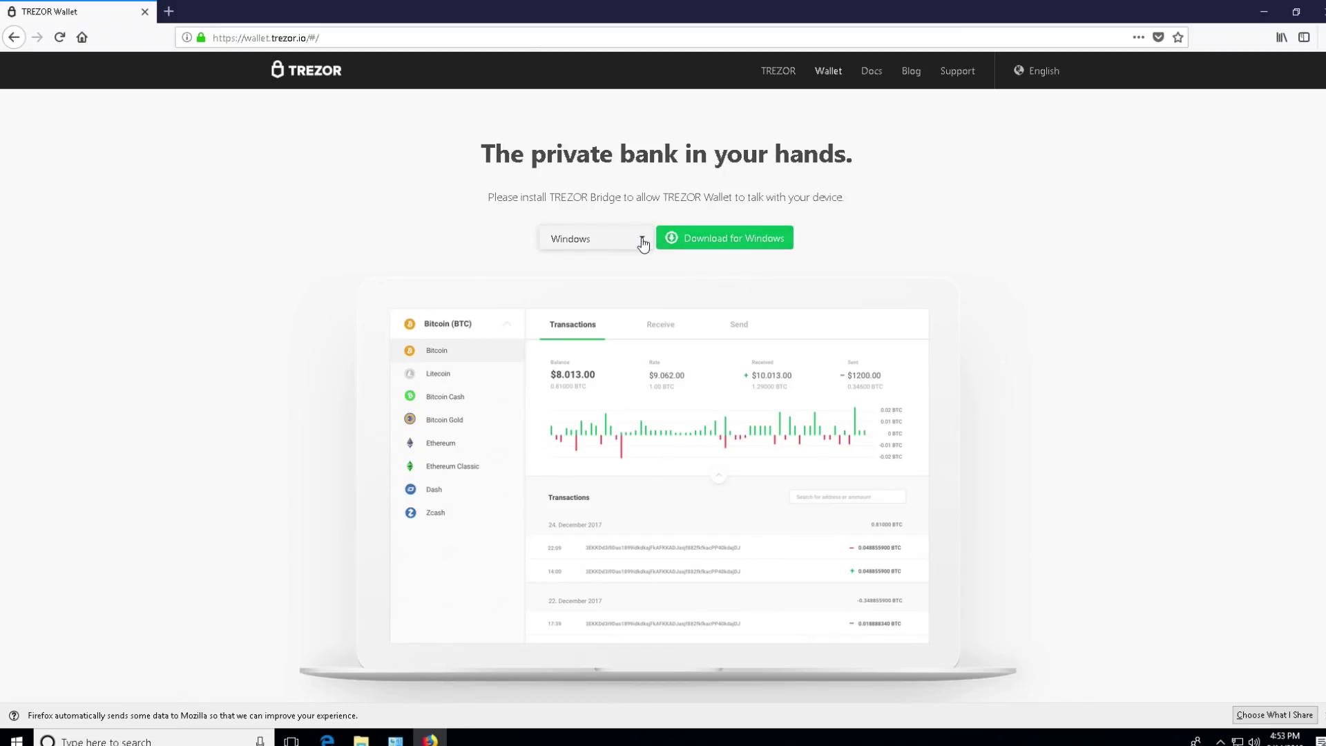
{"action": "left_click", "coordinate": [621, 239]}
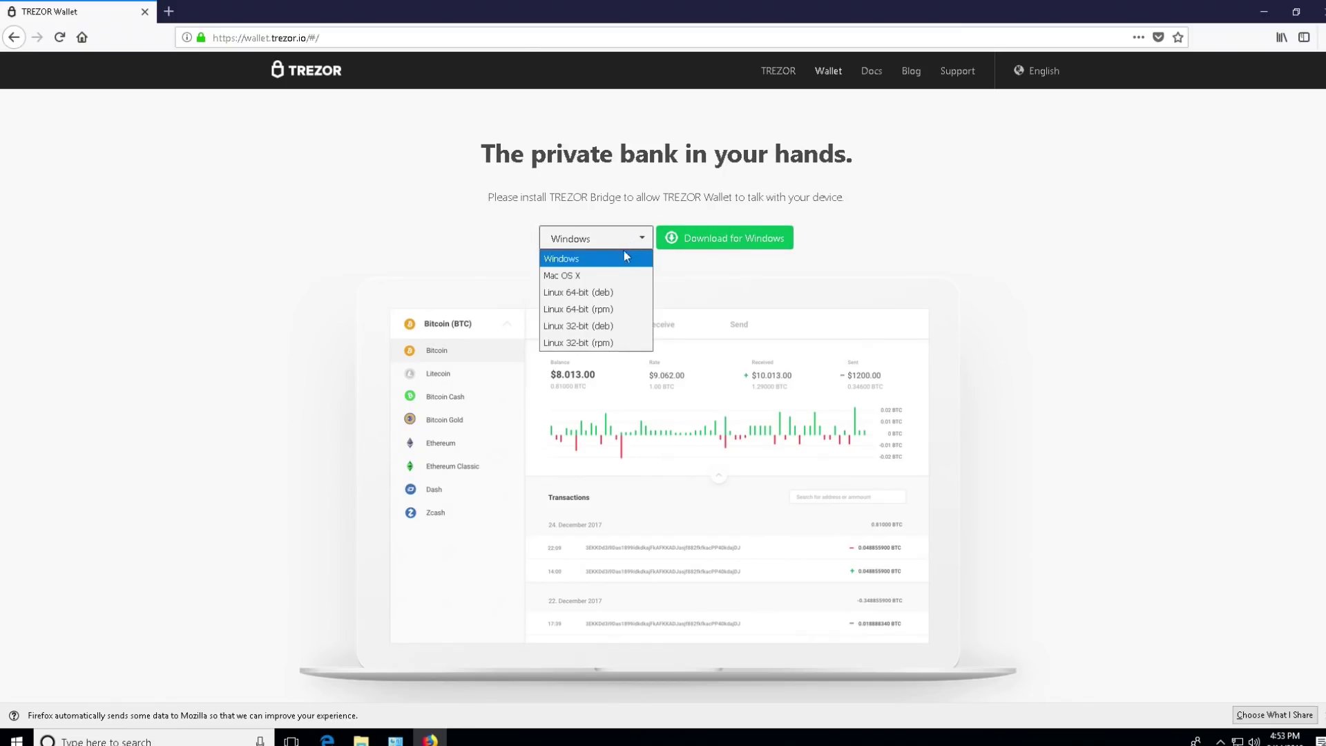
{"action": "left_click", "coordinate": [568, 259]}
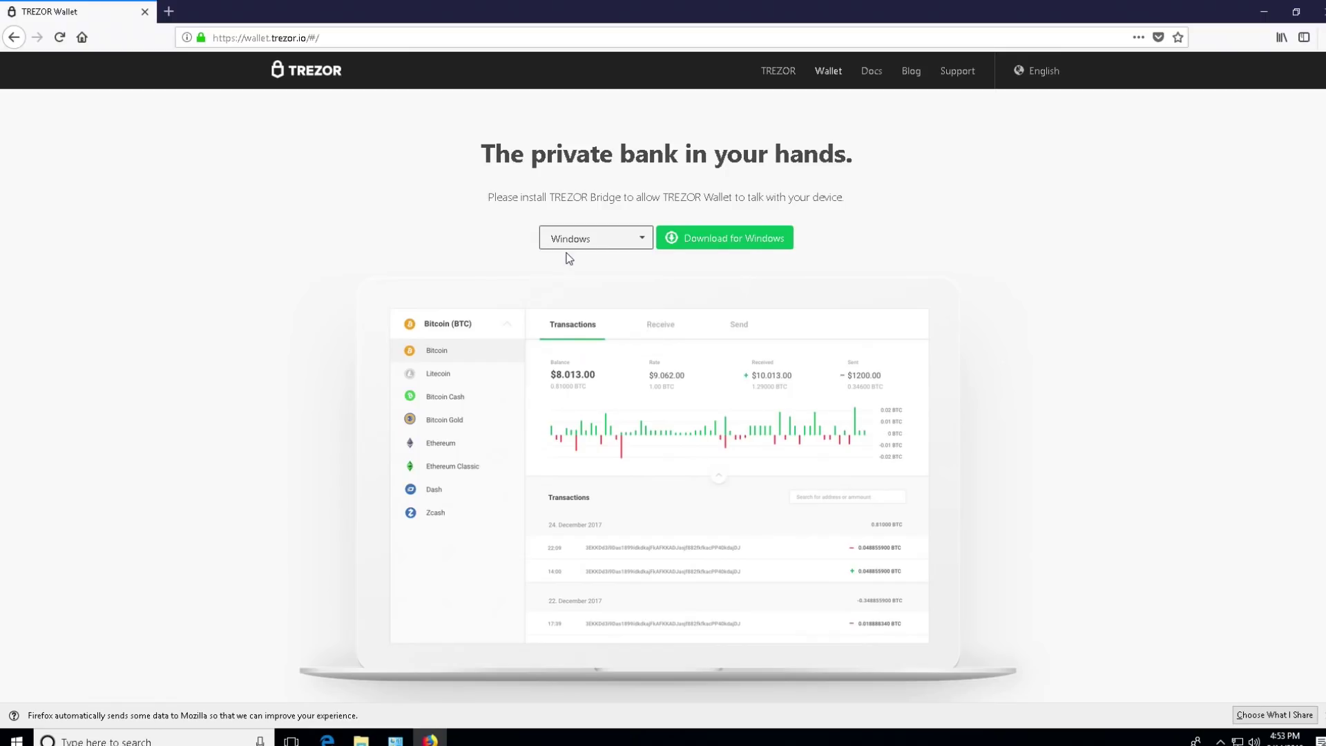
{"action": "left_click", "coordinate": [703, 241]}
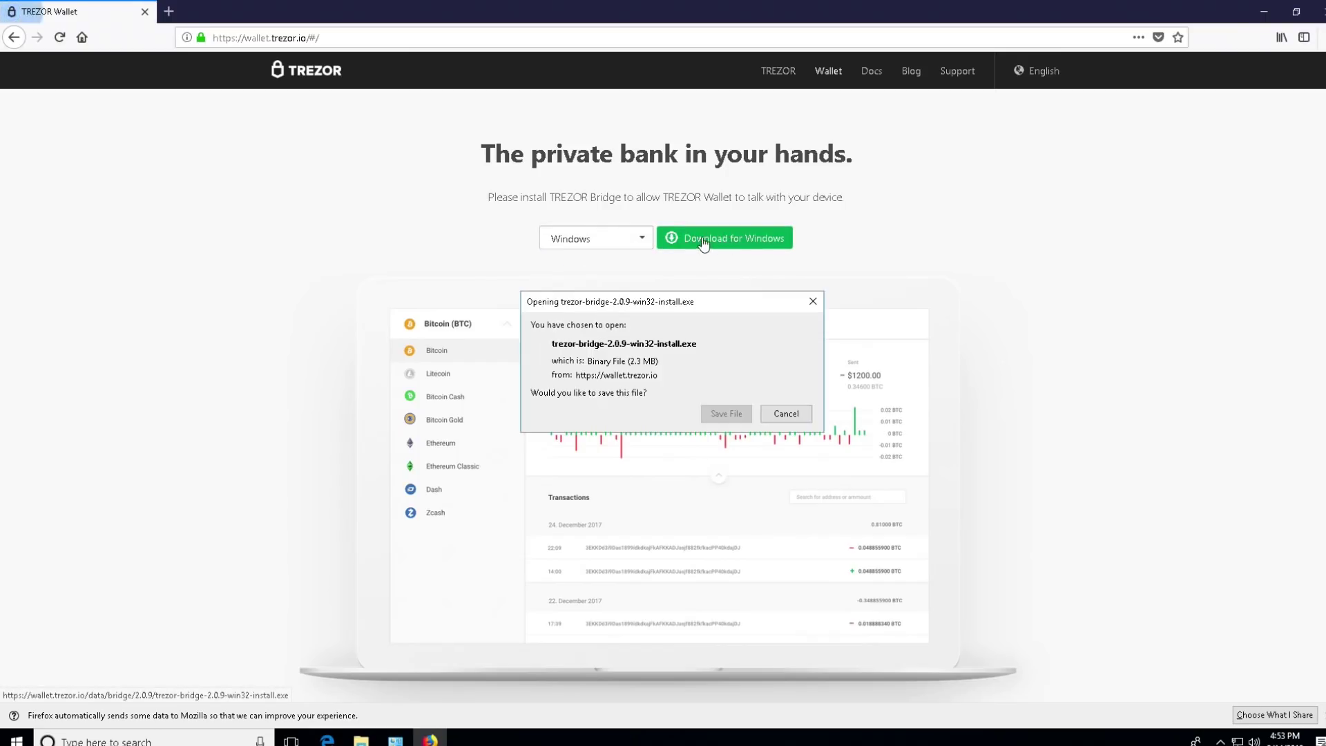
{"action": "left_click", "coordinate": [730, 413]}
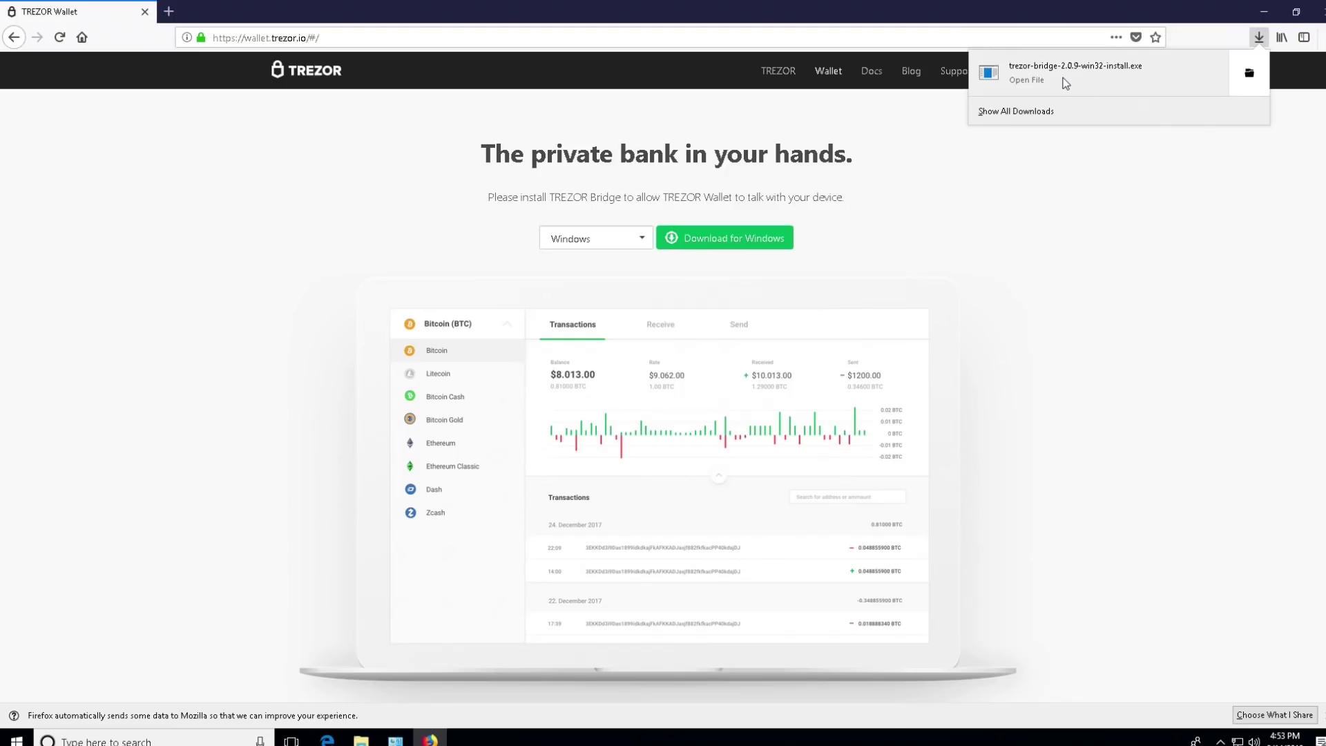
Step: Relaunch Firefox and decline the default browser prompt
{"action": "left_click", "coordinate": [1066, 83]}
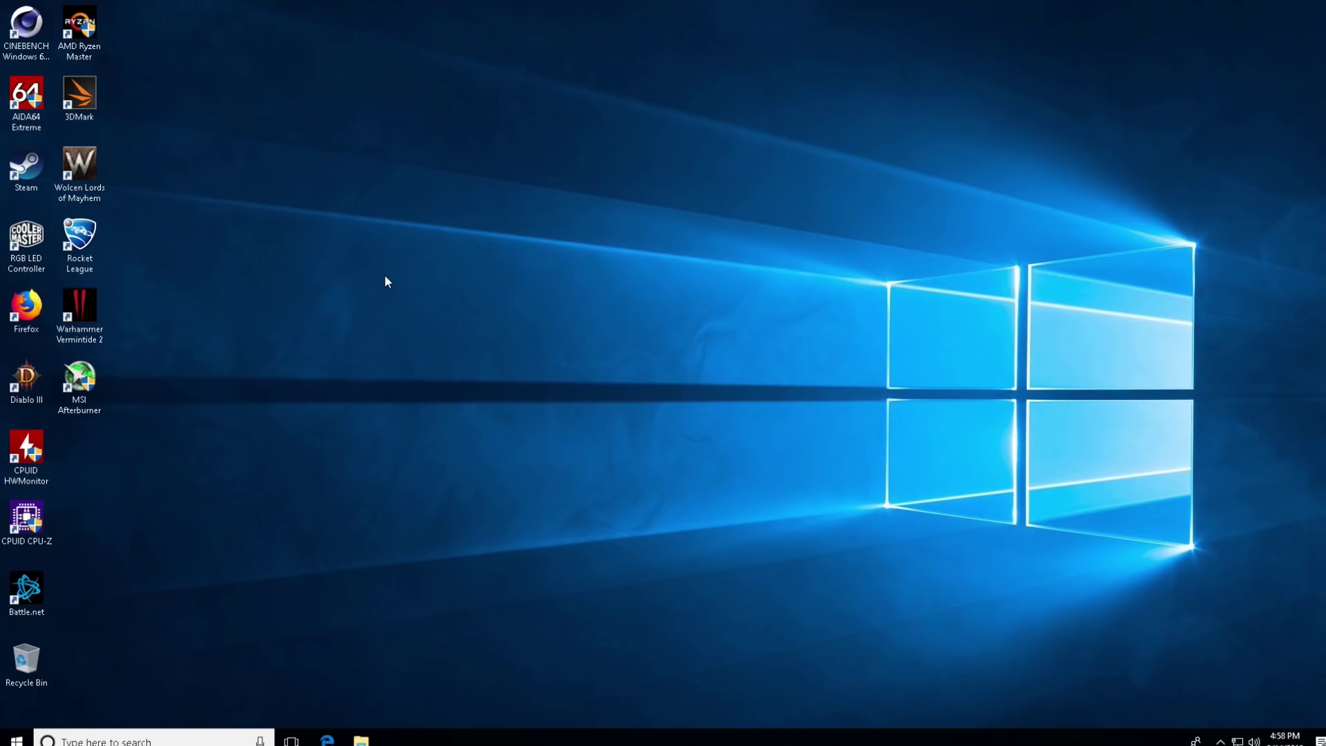
{"action": "left_click", "coordinate": [207, 739]}
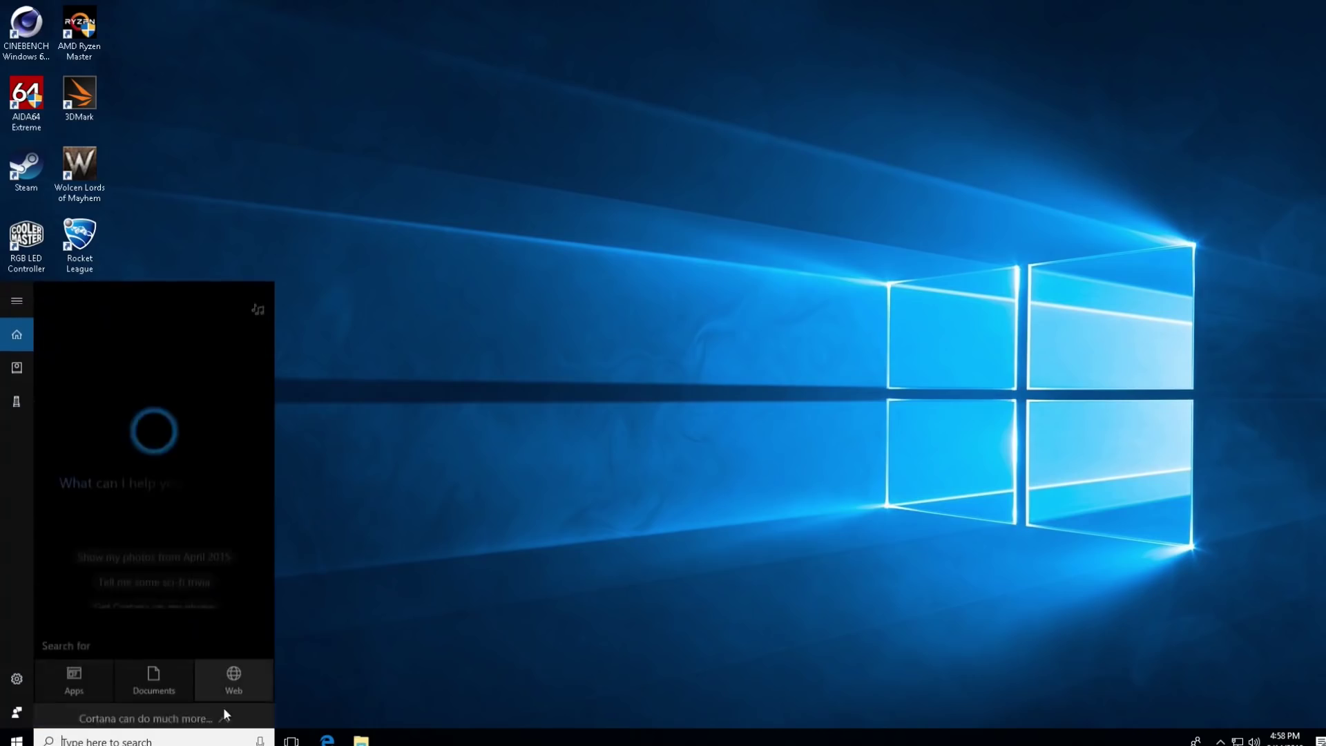
{"action": "left_click", "coordinate": [361, 683]}
{"action": "double_click", "coordinate": [26, 307]}
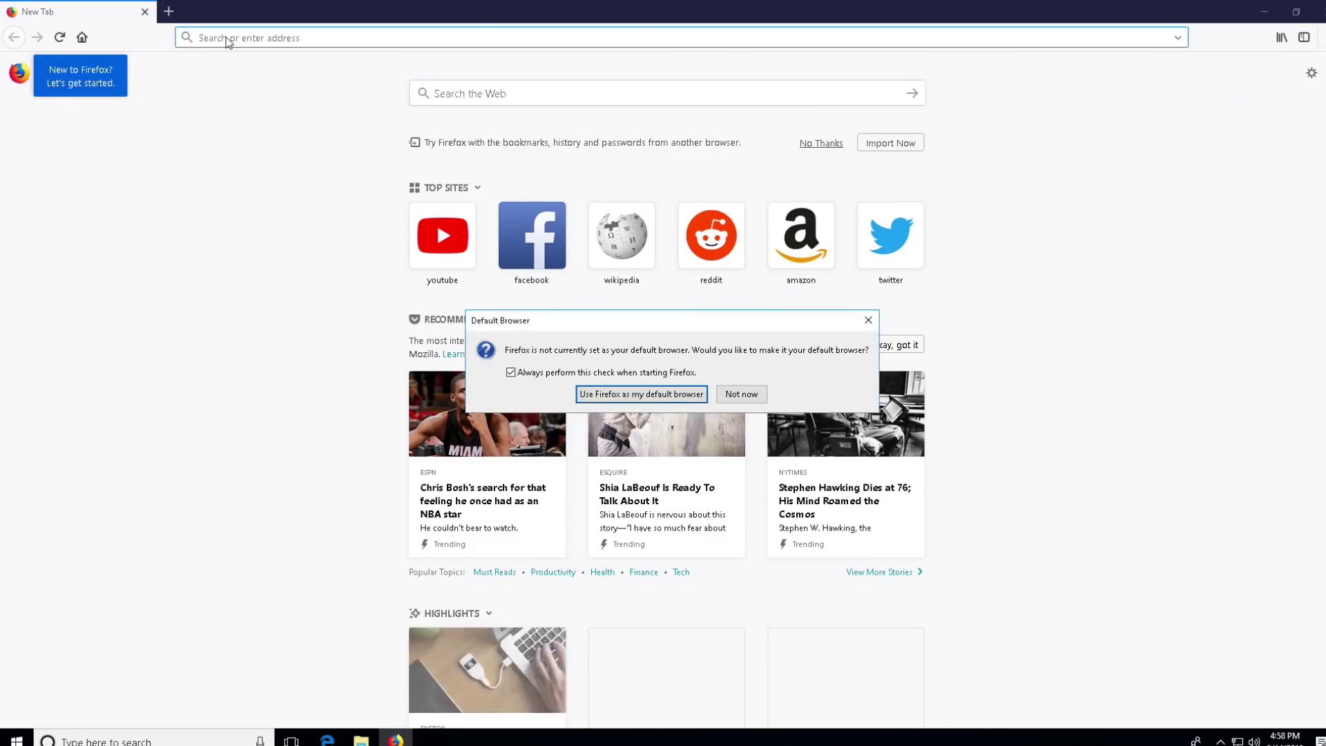
{"action": "left_click", "coordinate": [748, 401]}
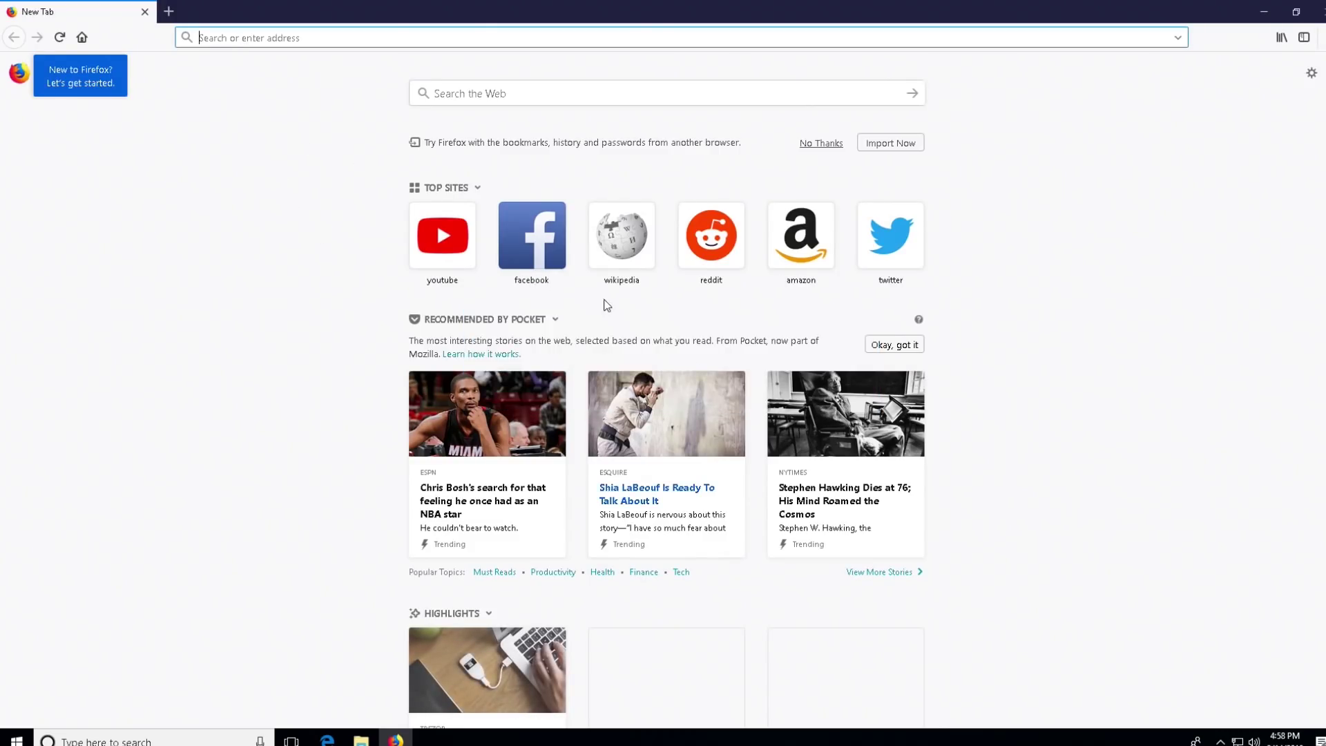
Step: Load trezor.io/start again and continue with TREZOR One
{"action": "type", "text": "trezor.io/start"}
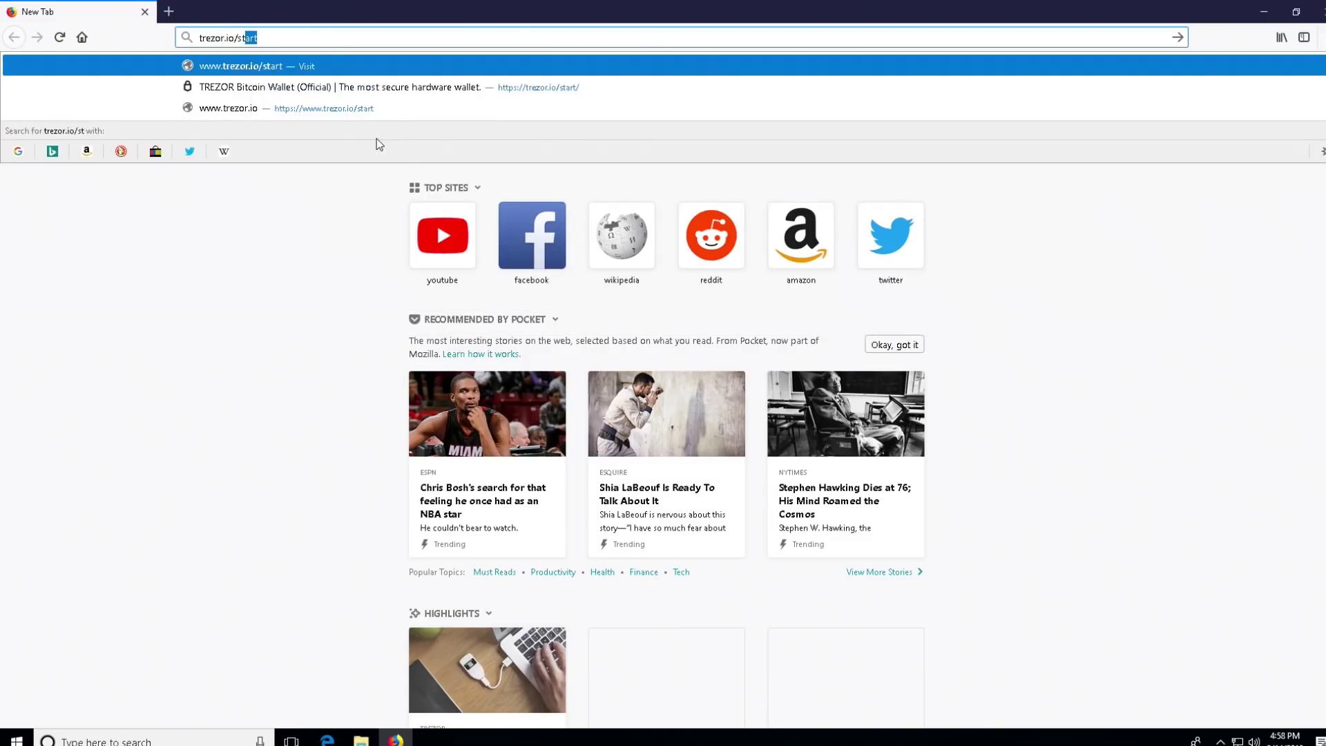
{"action": "key", "text": "Return"}
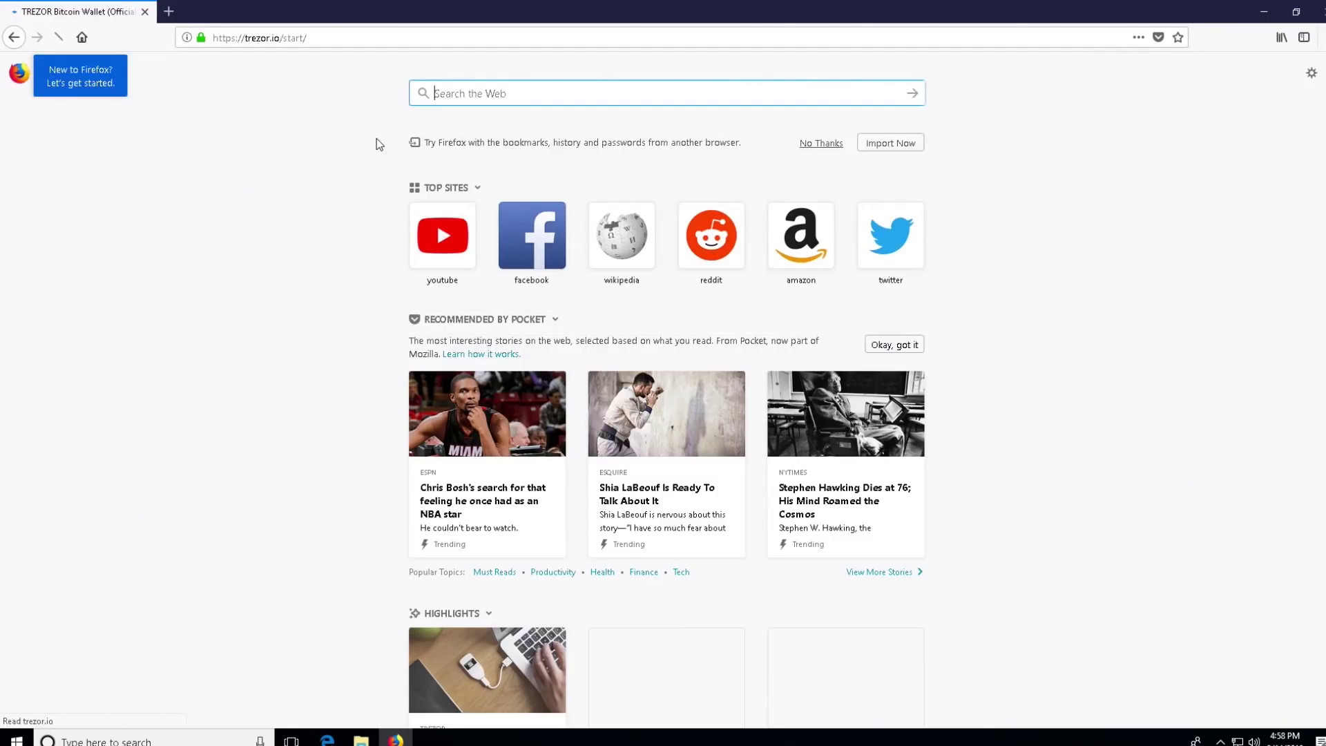
{"action": "left_click", "coordinate": [446, 511]}
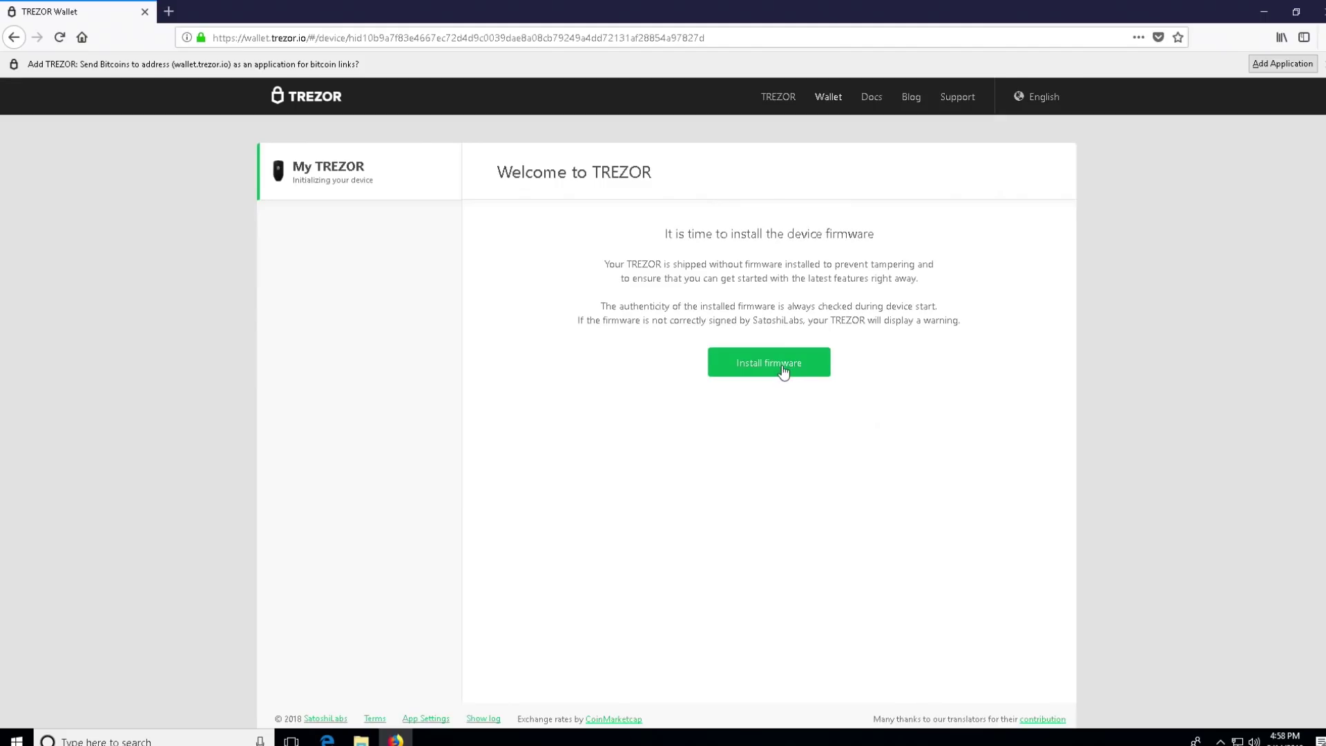
Step: Install the device firmware and let TREZOR handle bitcoin links
{"action": "left_click", "coordinate": [782, 367]}
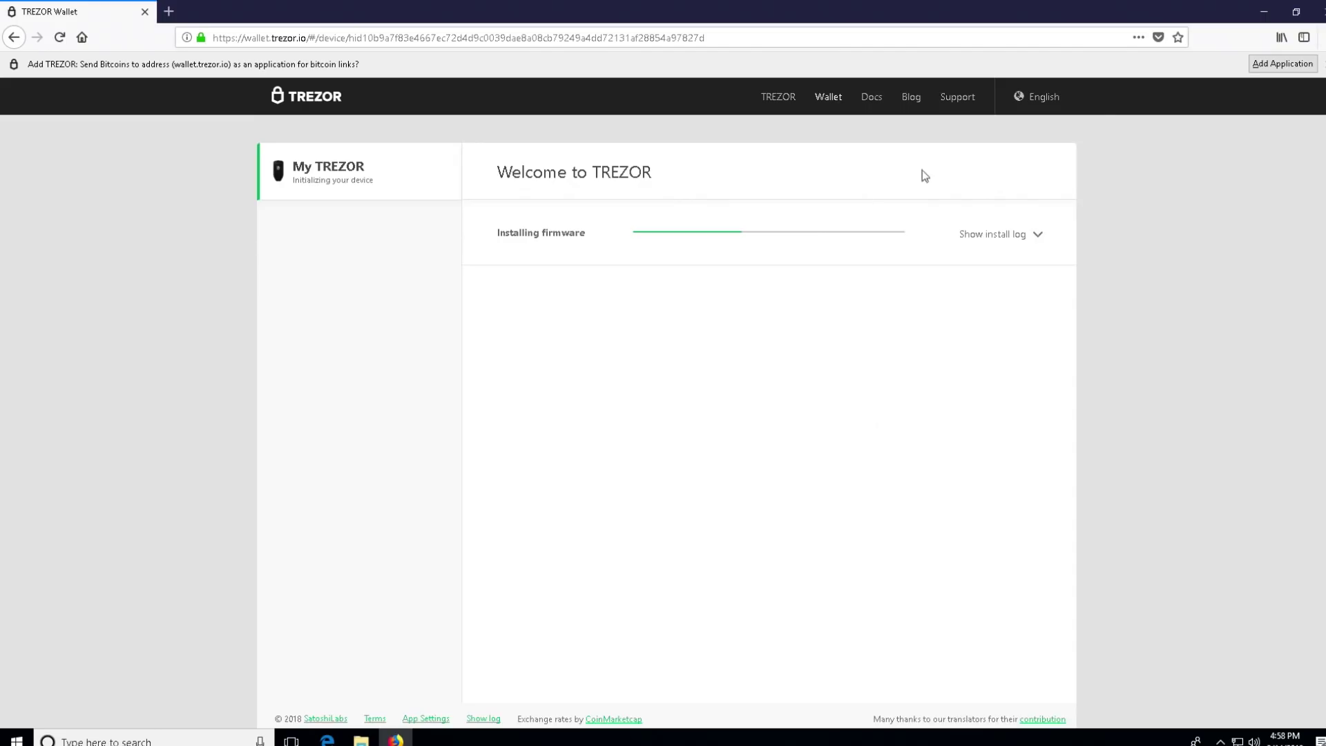
{"action": "left_click", "coordinate": [1264, 63]}
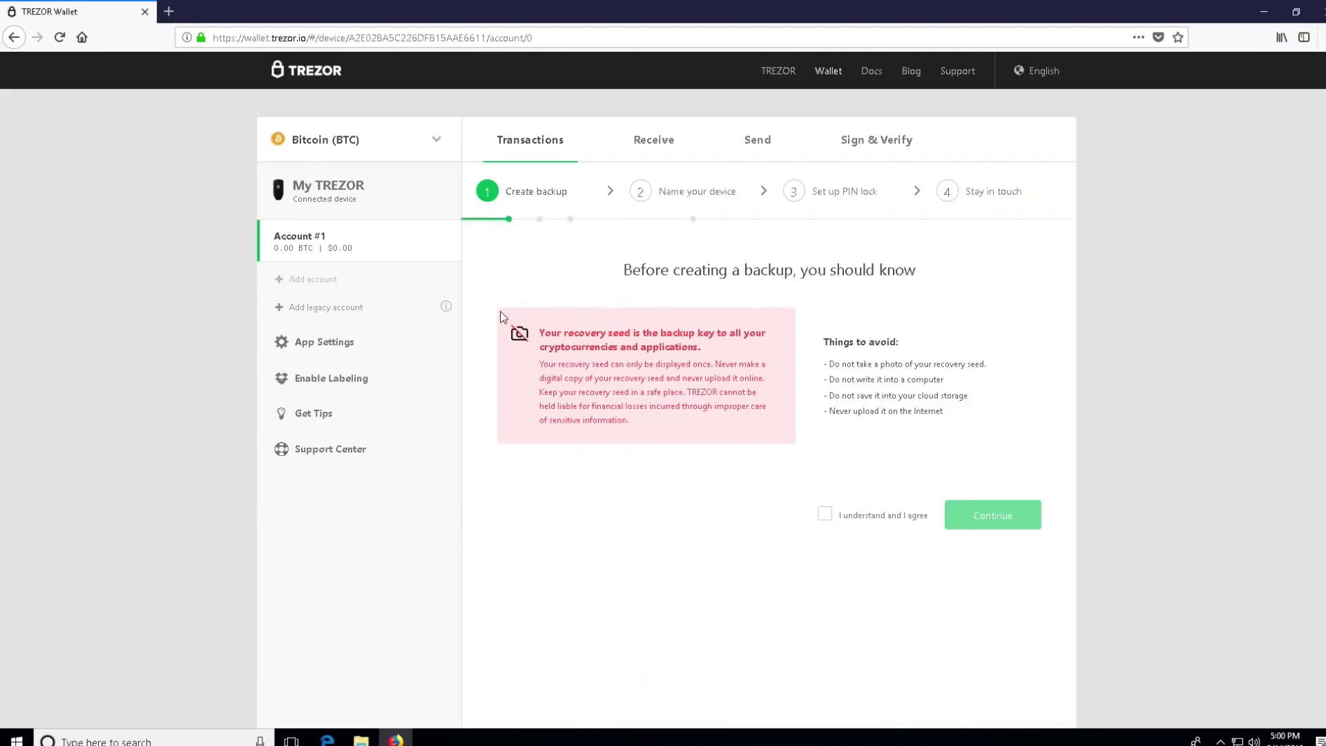
Step: Accept the recovery seed warnings and proceed to writing down the 24 seed words
{"action": "mouse_move", "coordinate": [302, 281]}
{"action": "left_click", "coordinate": [825, 514]}
{"action": "left_click", "coordinate": [969, 515]}
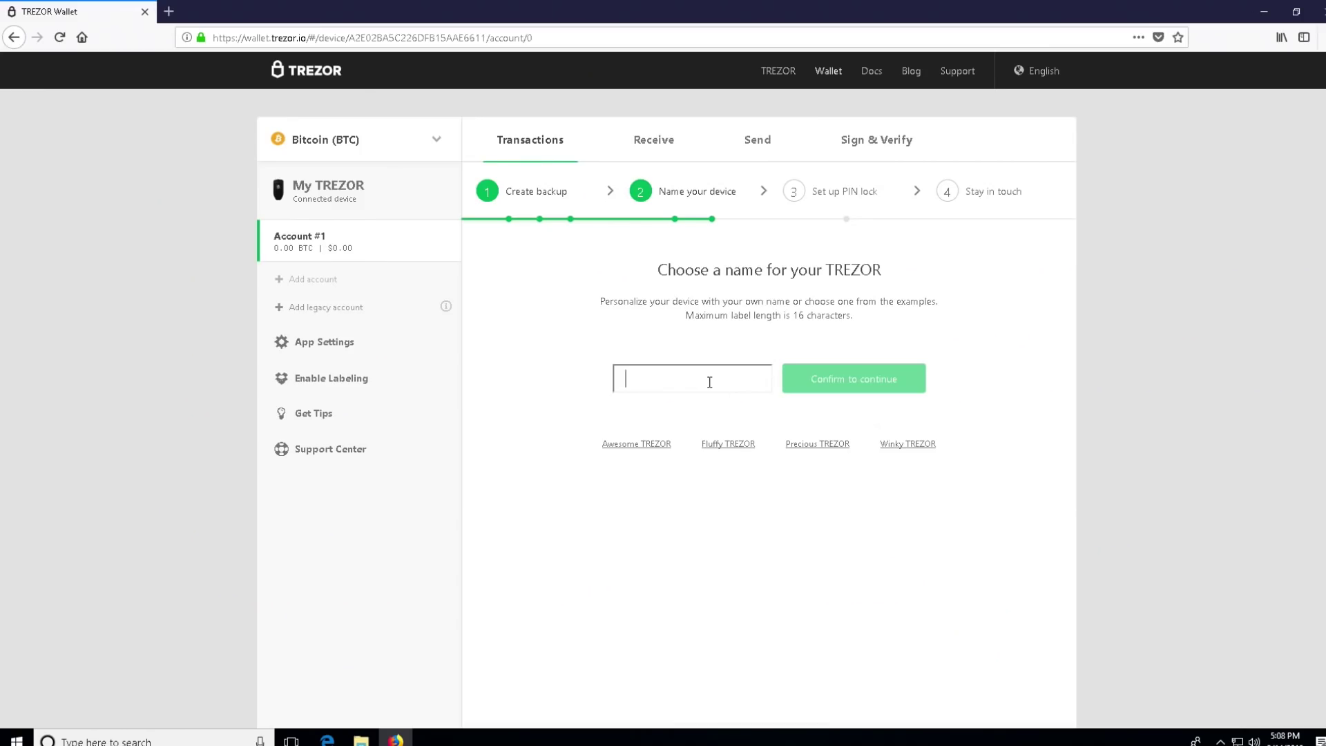
{"action": "type", "text": "bl"}
{"action": "key", "text": "BackSpace"}
{"action": "type", "text": "bl"}
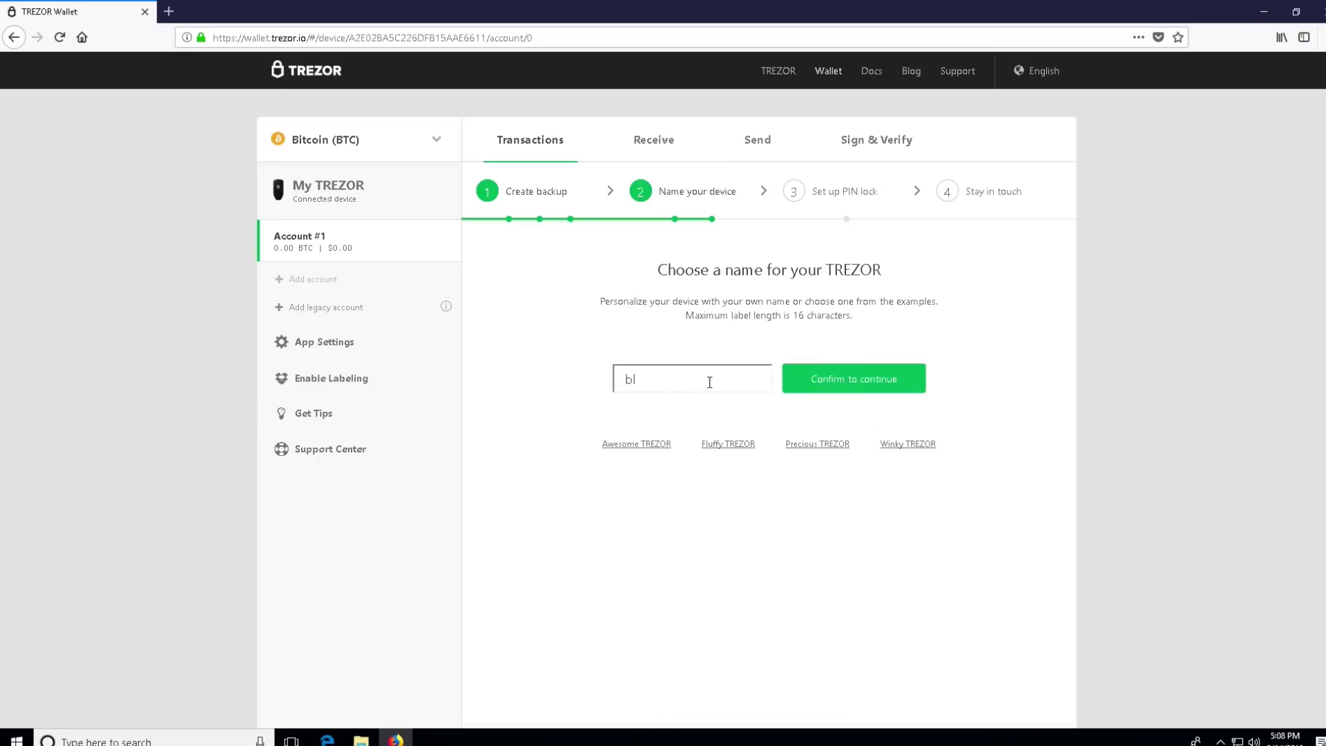
{"action": "type", "text": "ondrun"}
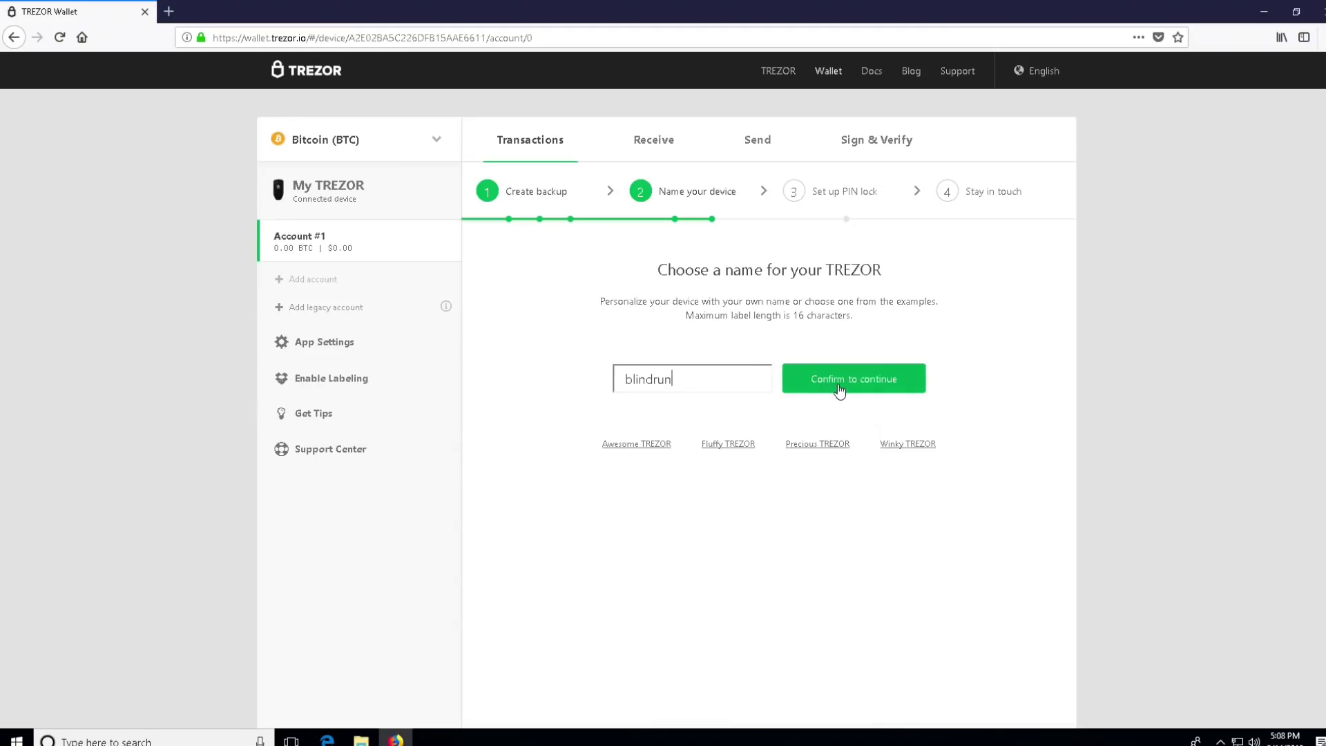
{"action": "left_click", "coordinate": [838, 383]}
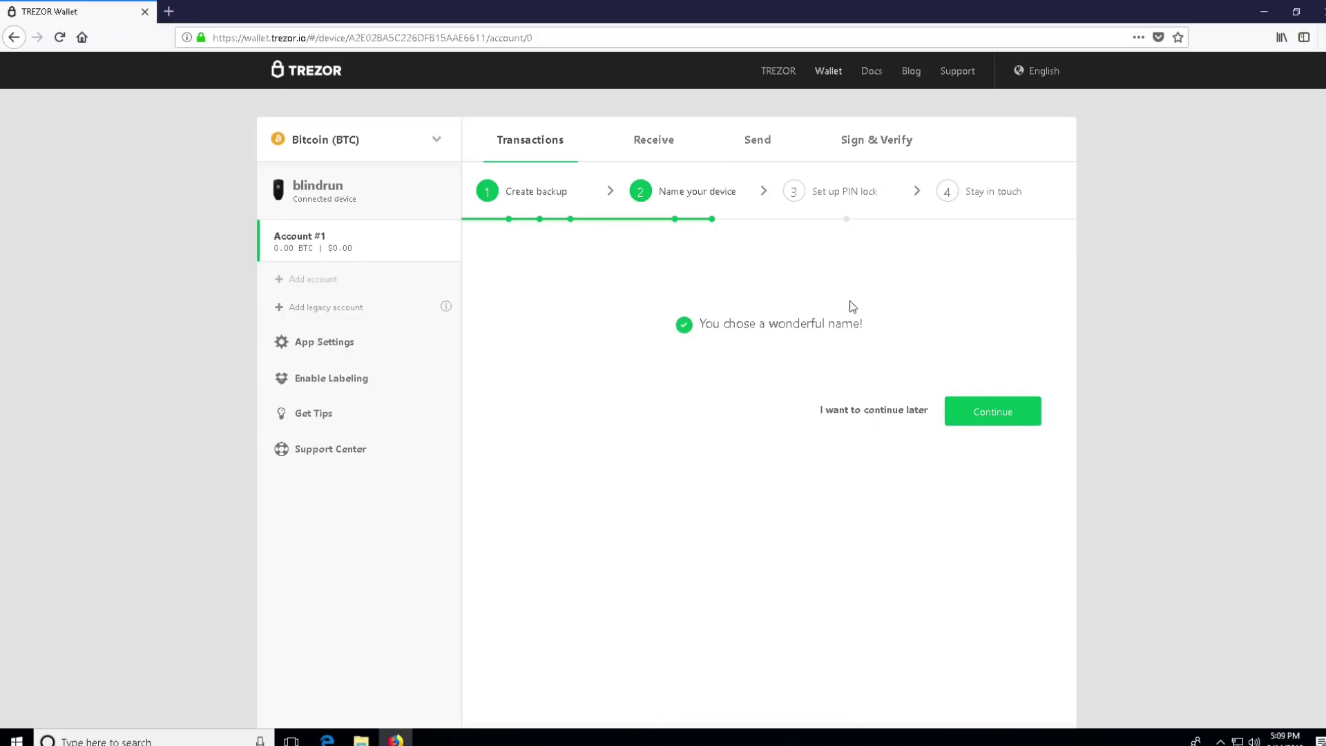
{"action": "left_click", "coordinate": [989, 417]}
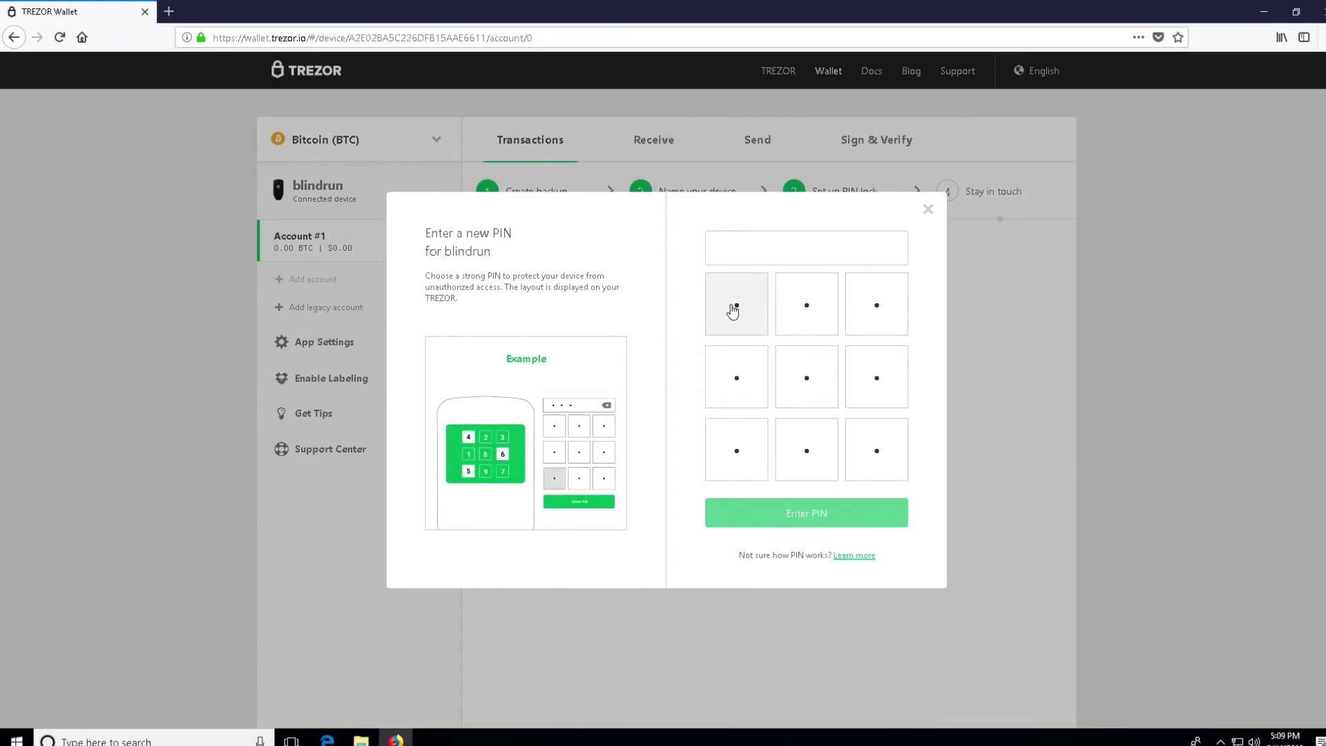
Step: Enter PIN digits on the scrambled keypad twice, erasing them each time with backspace
{"action": "left_click", "coordinate": [799, 312]}
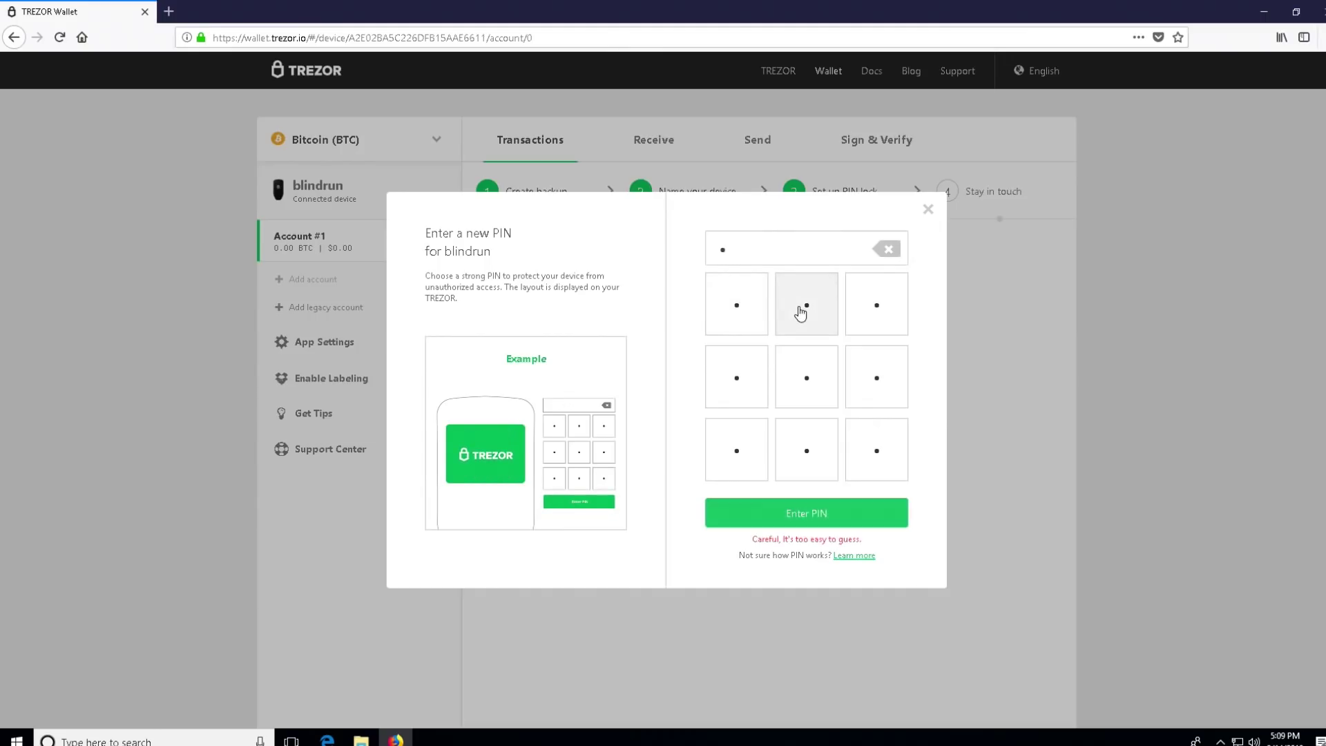
{"action": "left_click", "coordinate": [878, 393]}
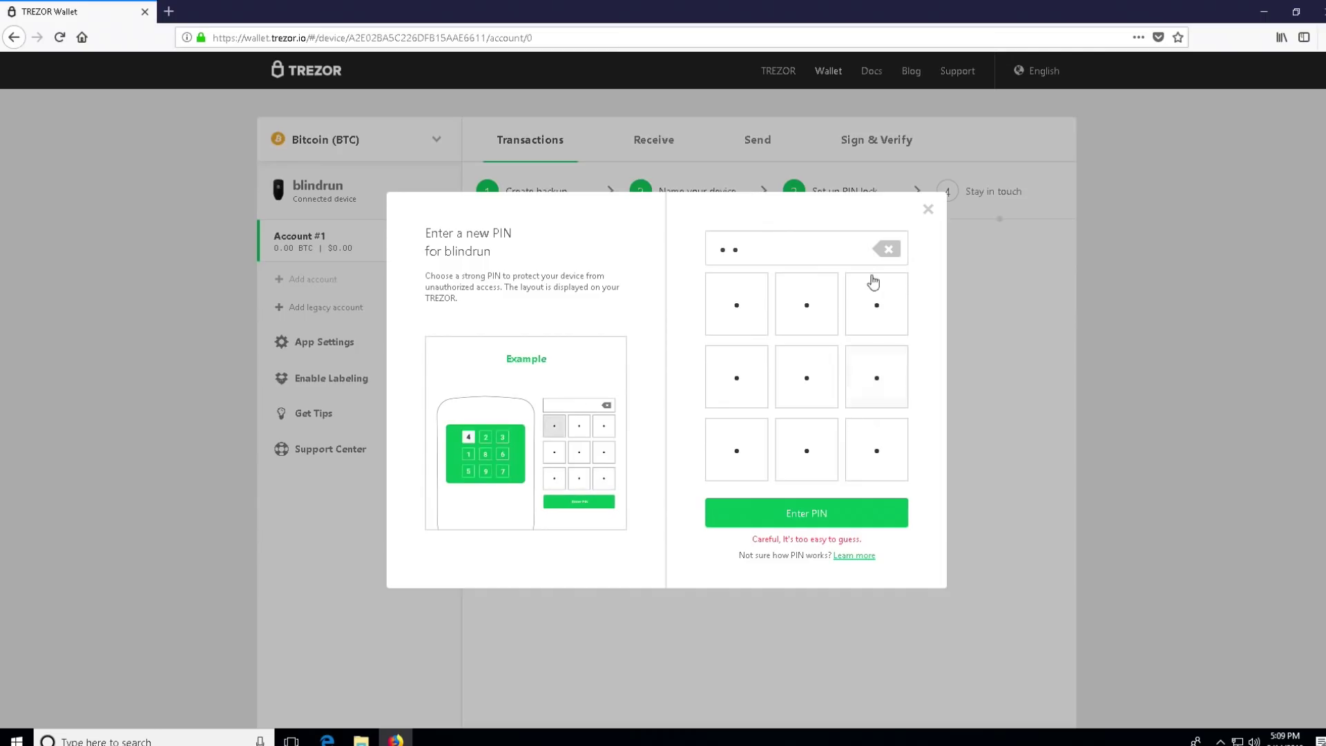
{"action": "left_click", "coordinate": [886, 249]}
{"action": "left_click", "coordinate": [888, 250]}
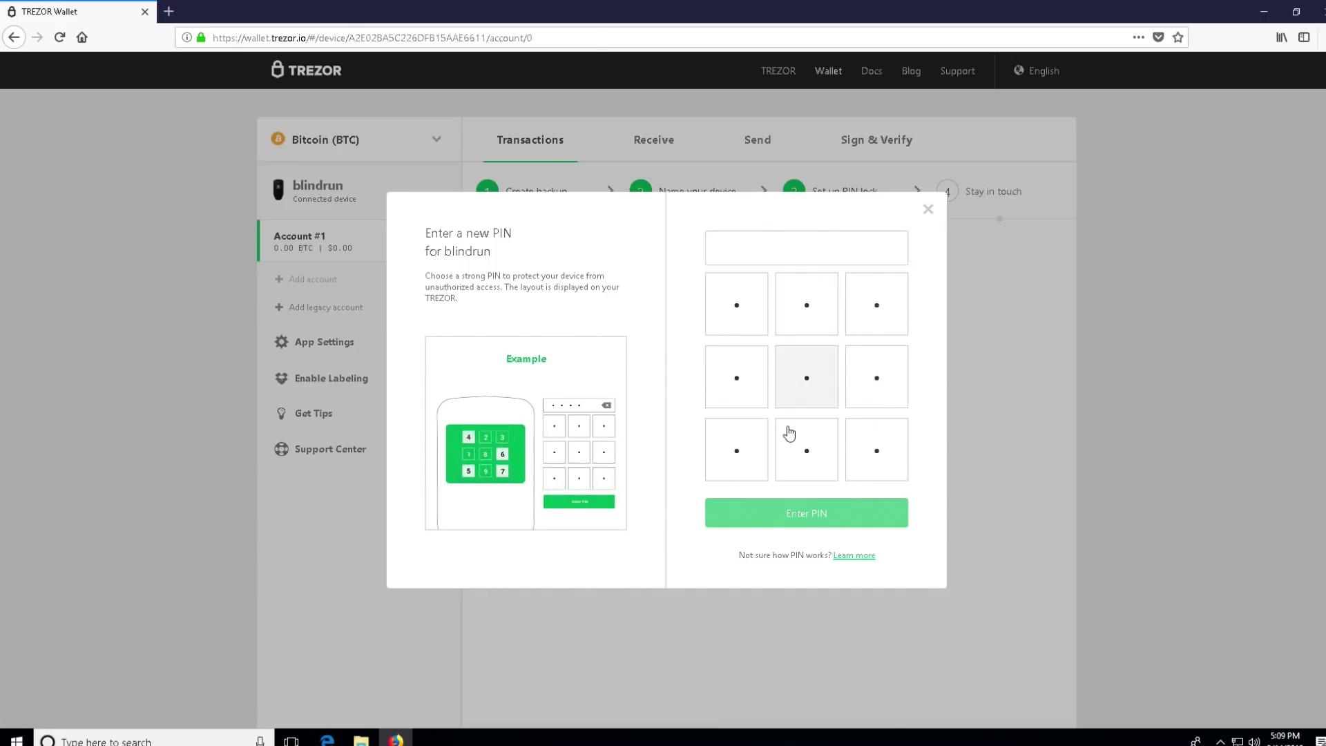
{"action": "left_click", "coordinate": [796, 470]}
{"action": "left_click", "coordinate": [884, 305]}
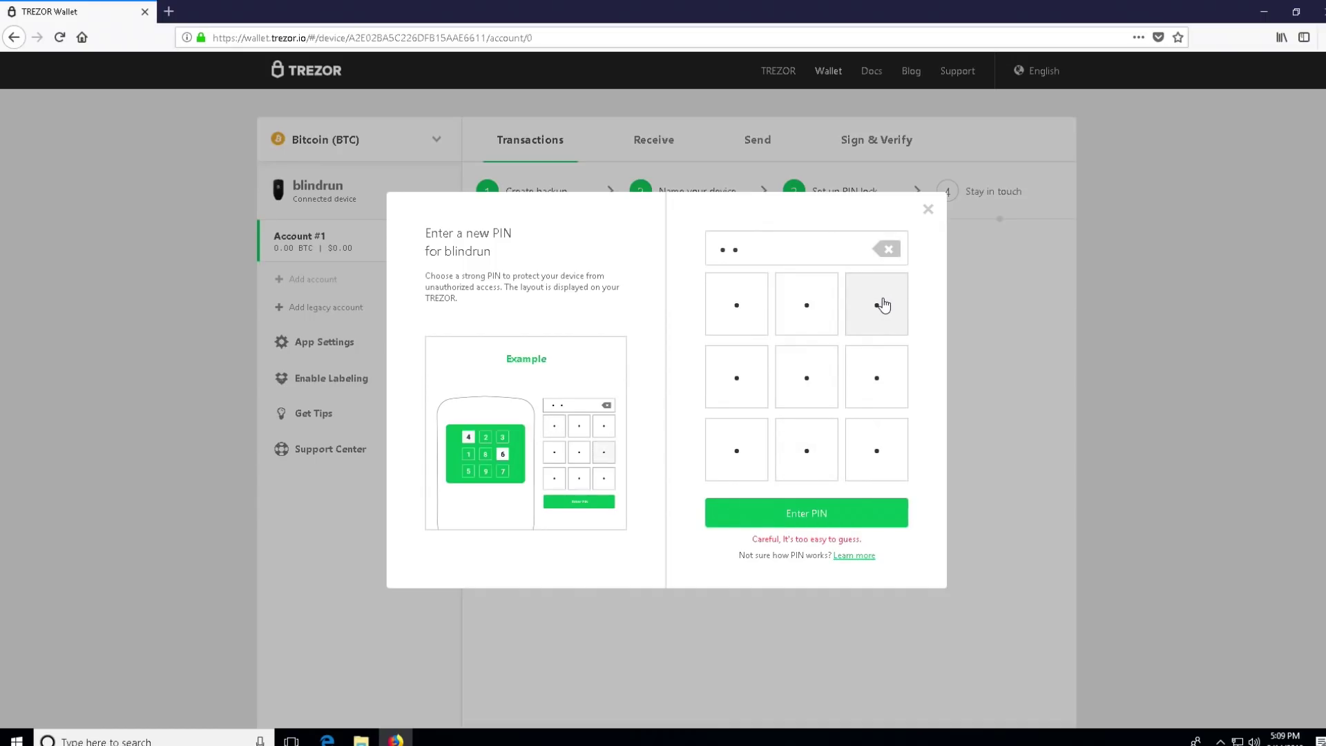
{"action": "left_click", "coordinate": [722, 304]}
{"action": "left_click", "coordinate": [875, 468]}
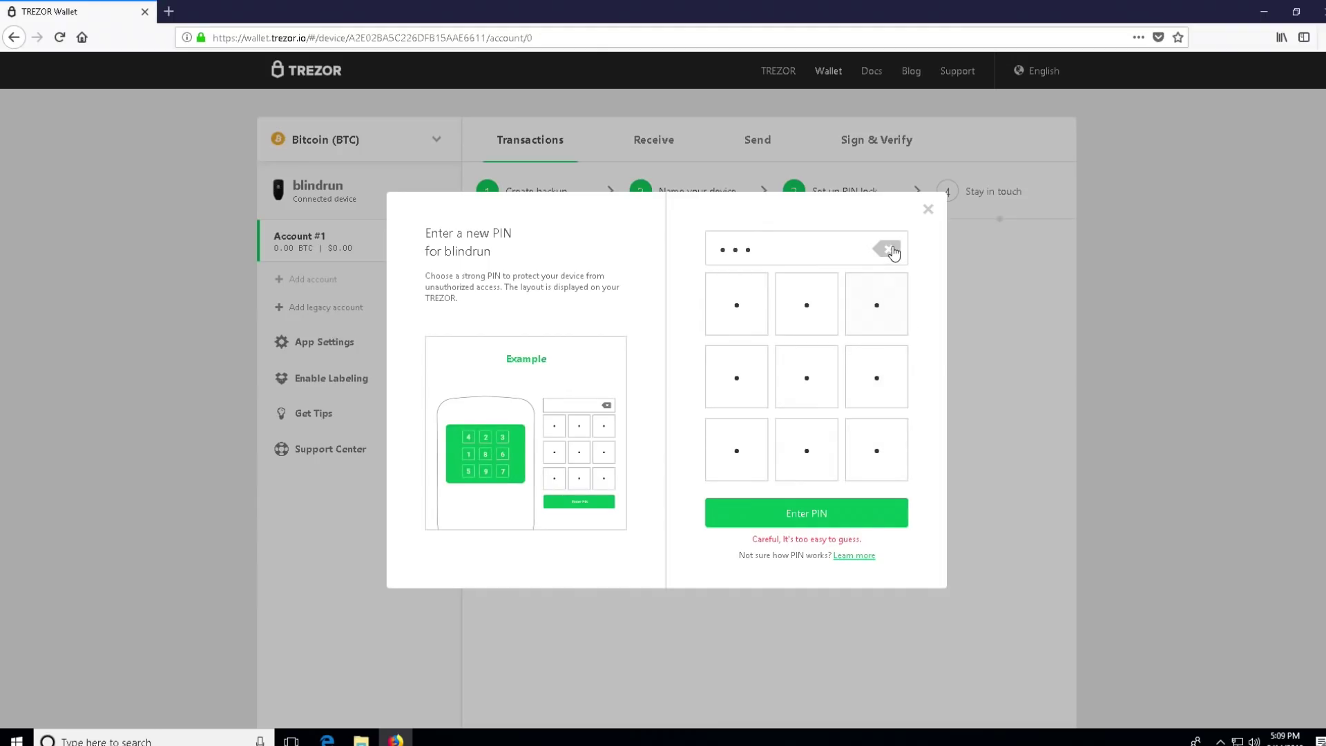
{"action": "left_click", "coordinate": [886, 249]}
{"action": "left_click", "coordinate": [886, 249]}
{"action": "left_click", "coordinate": [886, 248]}
{"action": "left_click", "coordinate": [885, 247]}
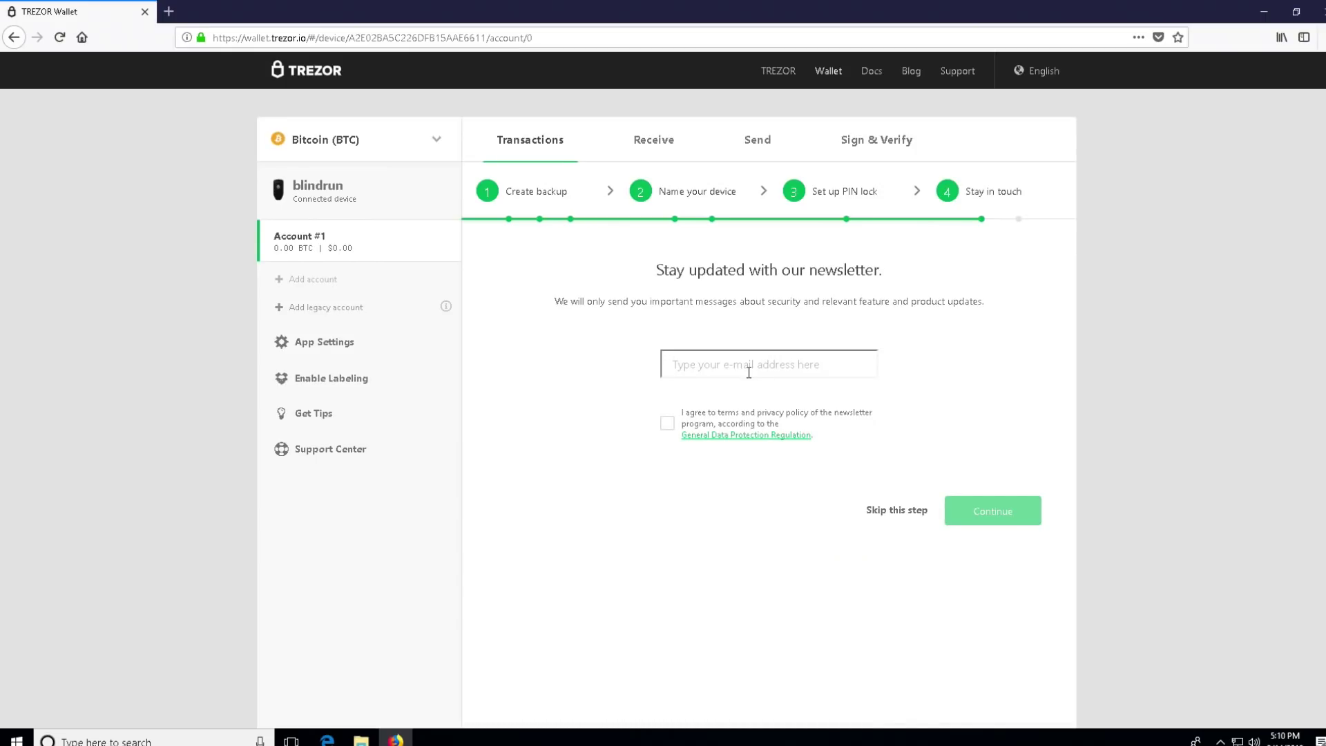
Step: Subscribe to the newsletter with an e-mail address, accept the terms, and finish setup
{"action": "left_click", "coordinate": [748, 373]}
{"action": "left_click", "coordinate": [676, 430]}
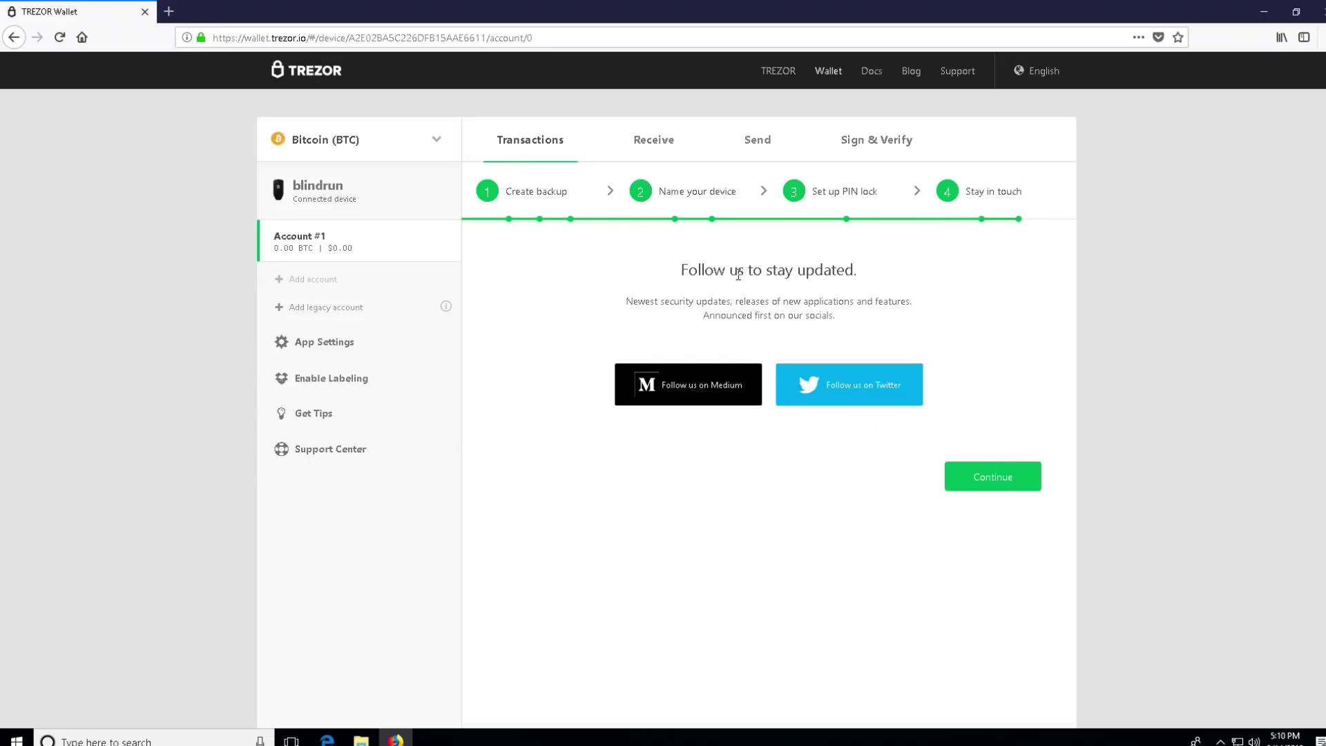
{"action": "left_click", "coordinate": [997, 484]}
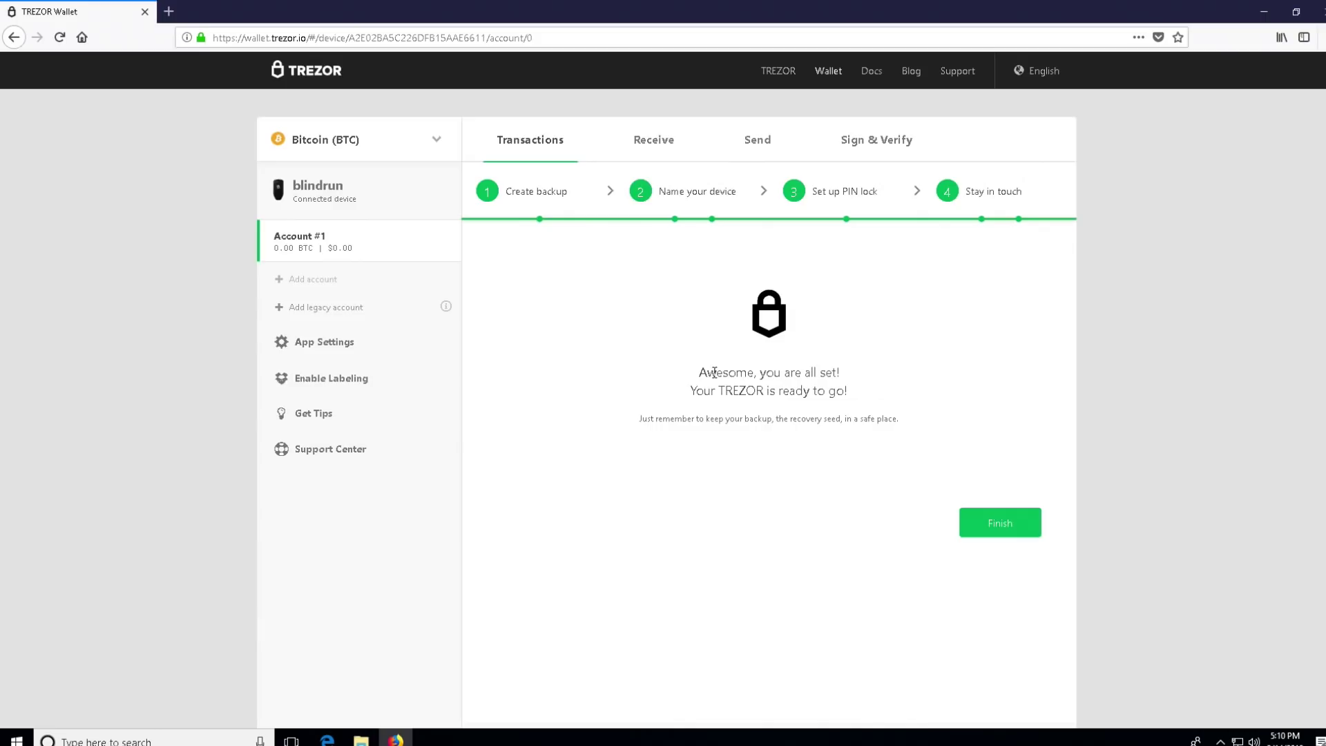
{"action": "left_click", "coordinate": [1000, 522]}
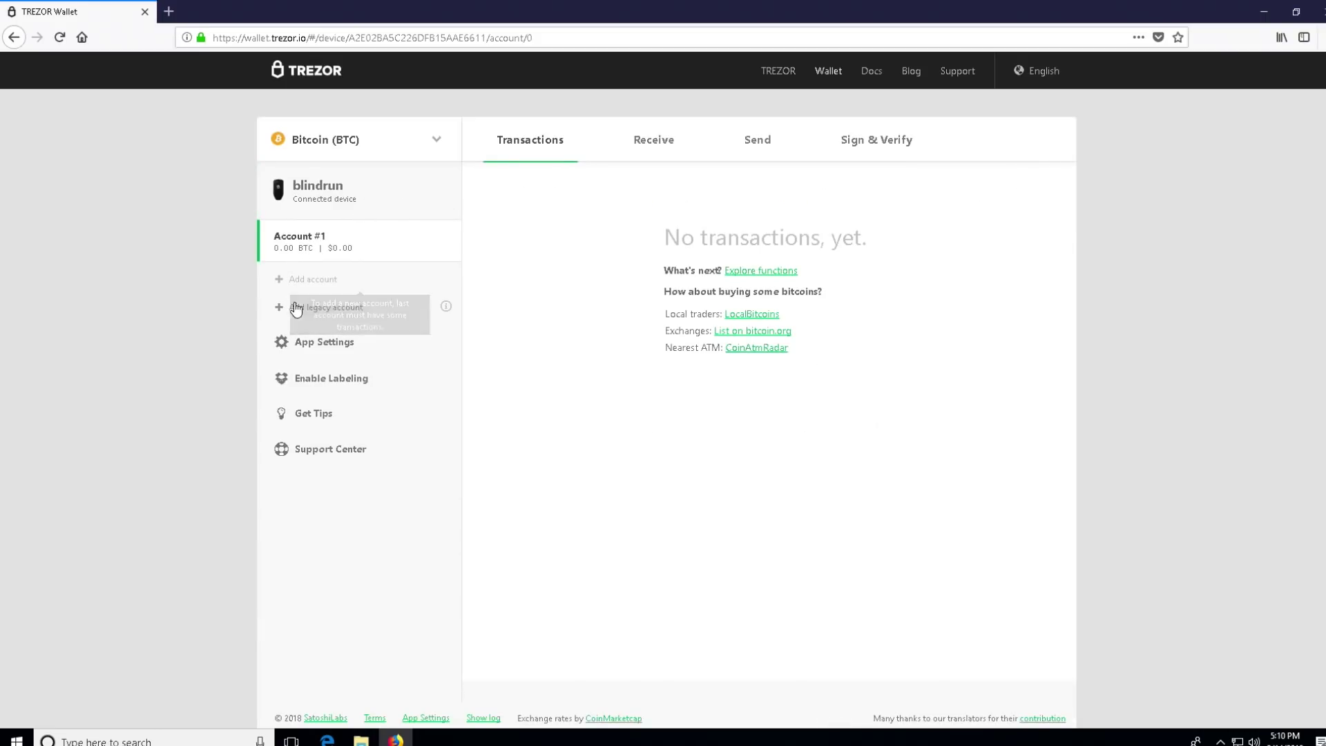
Step: View the Receive and Send tabs, then return to the receive address page
{"action": "mouse_move", "coordinate": [295, 279]}
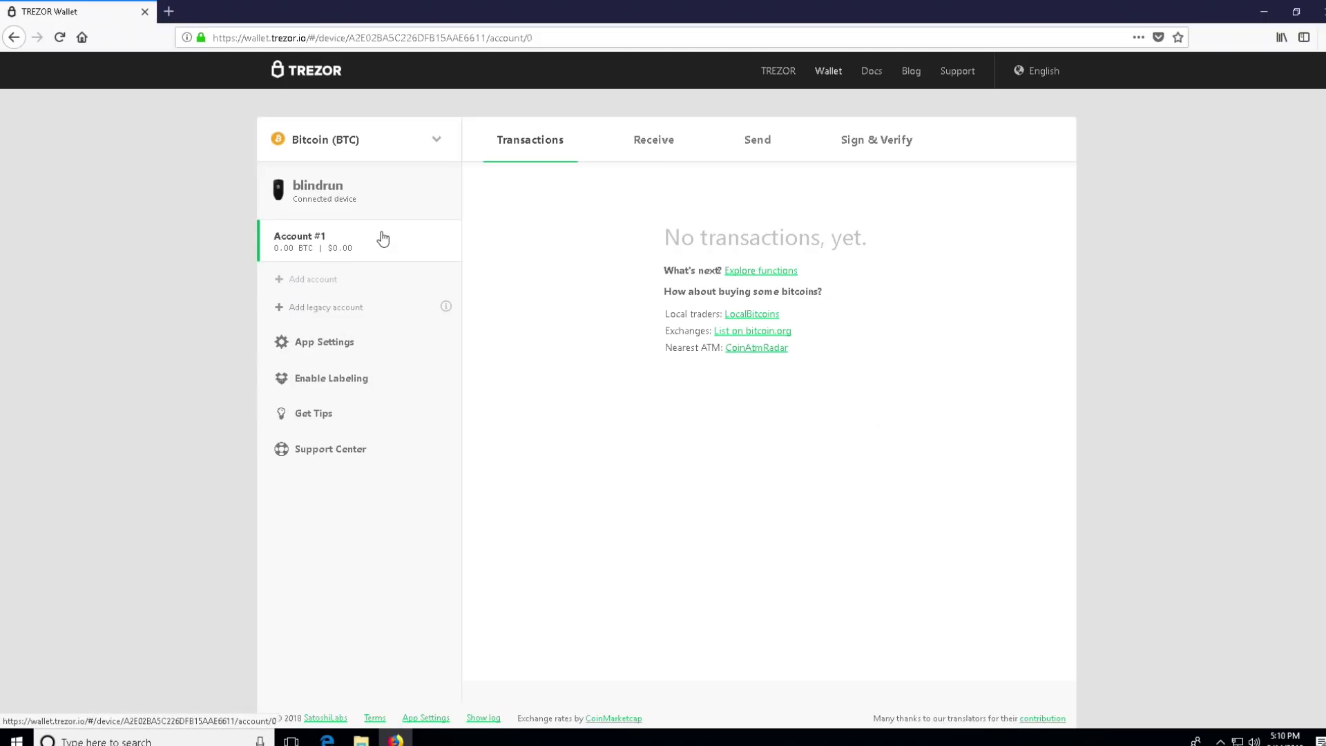
{"action": "left_click", "coordinate": [656, 142]}
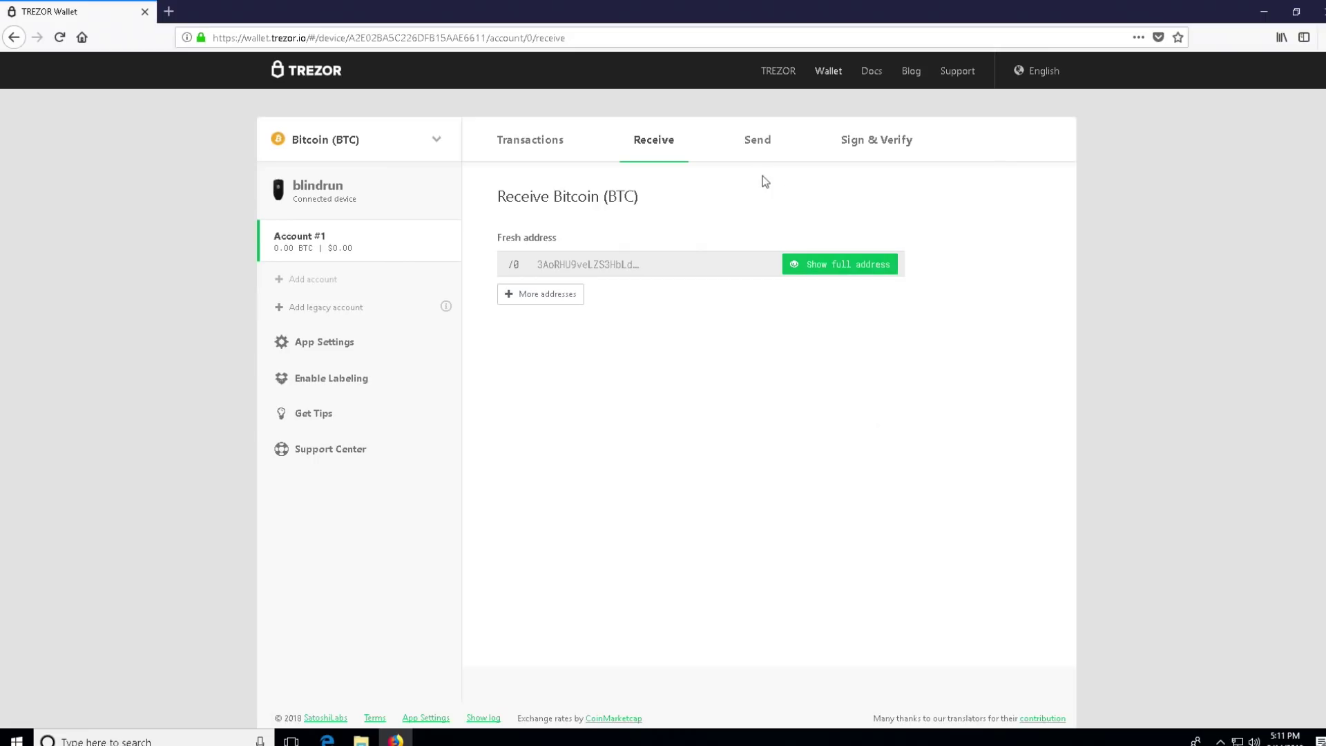
{"action": "left_click", "coordinate": [749, 142]}
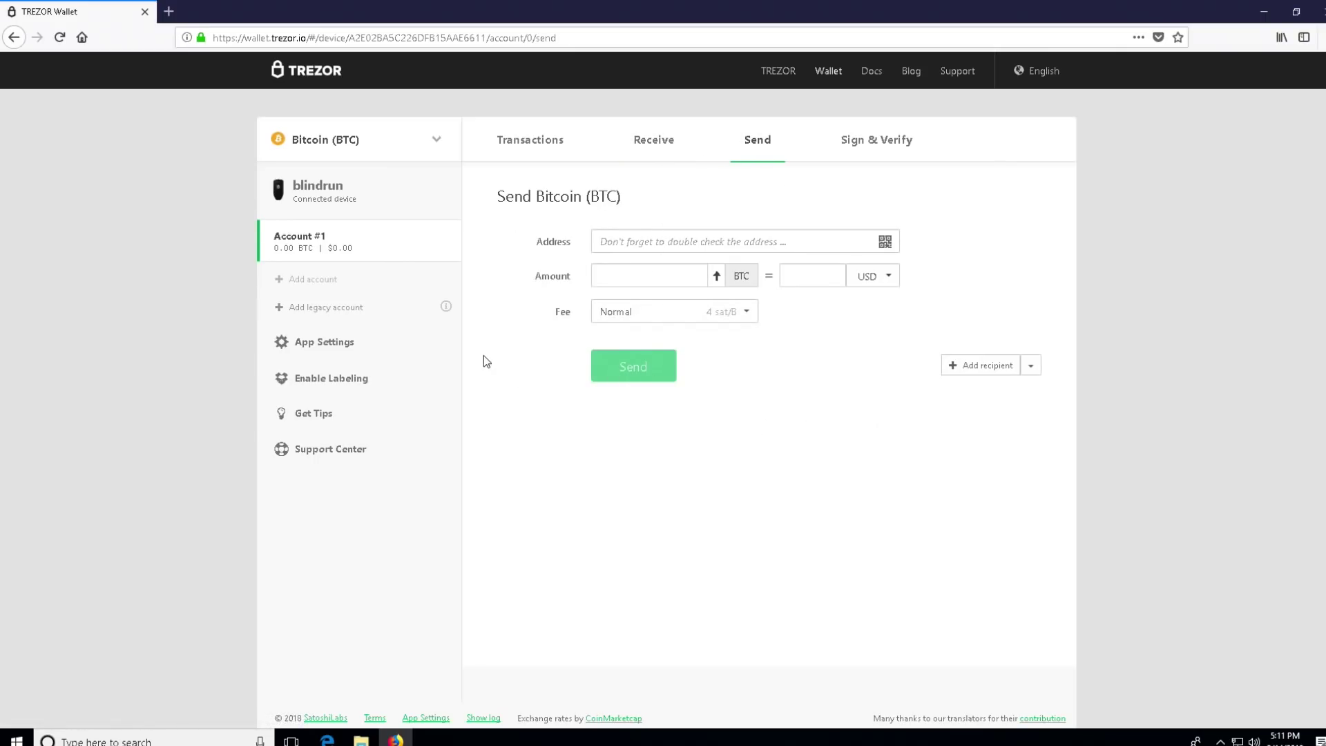
{"action": "left_click", "coordinate": [680, 148]}
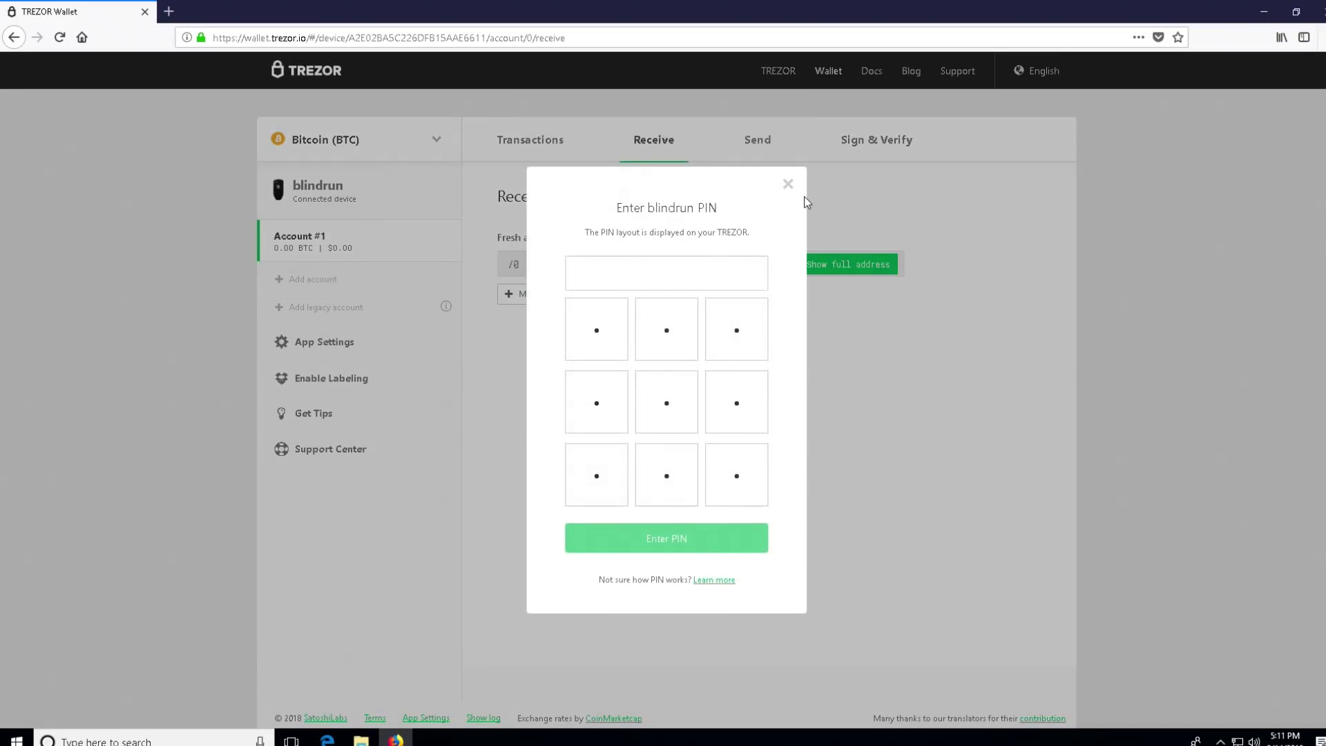
Step: Cancel the PIN prompt and check the coin list, keeping Bitcoin selected
{"action": "left_click", "coordinate": [788, 184]}
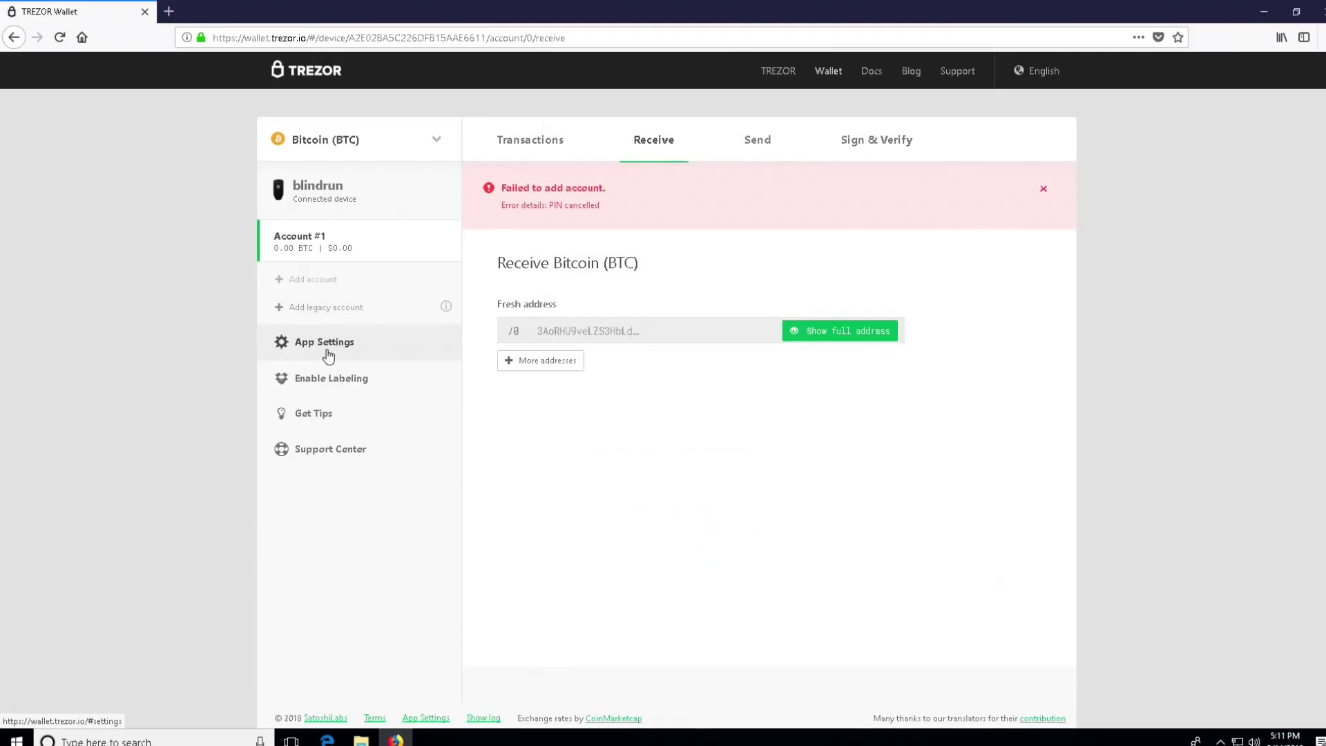
{"action": "left_click", "coordinate": [435, 141]}
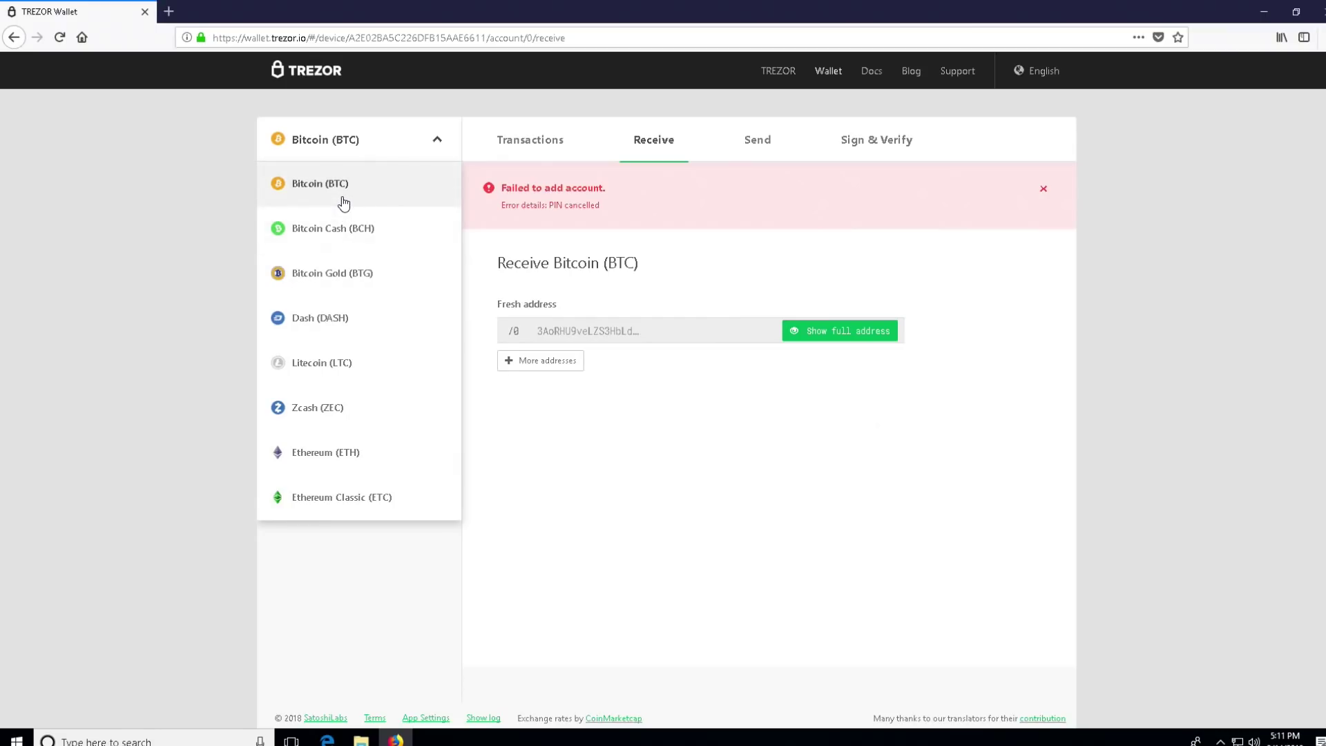
{"action": "left_click", "coordinate": [437, 140]}
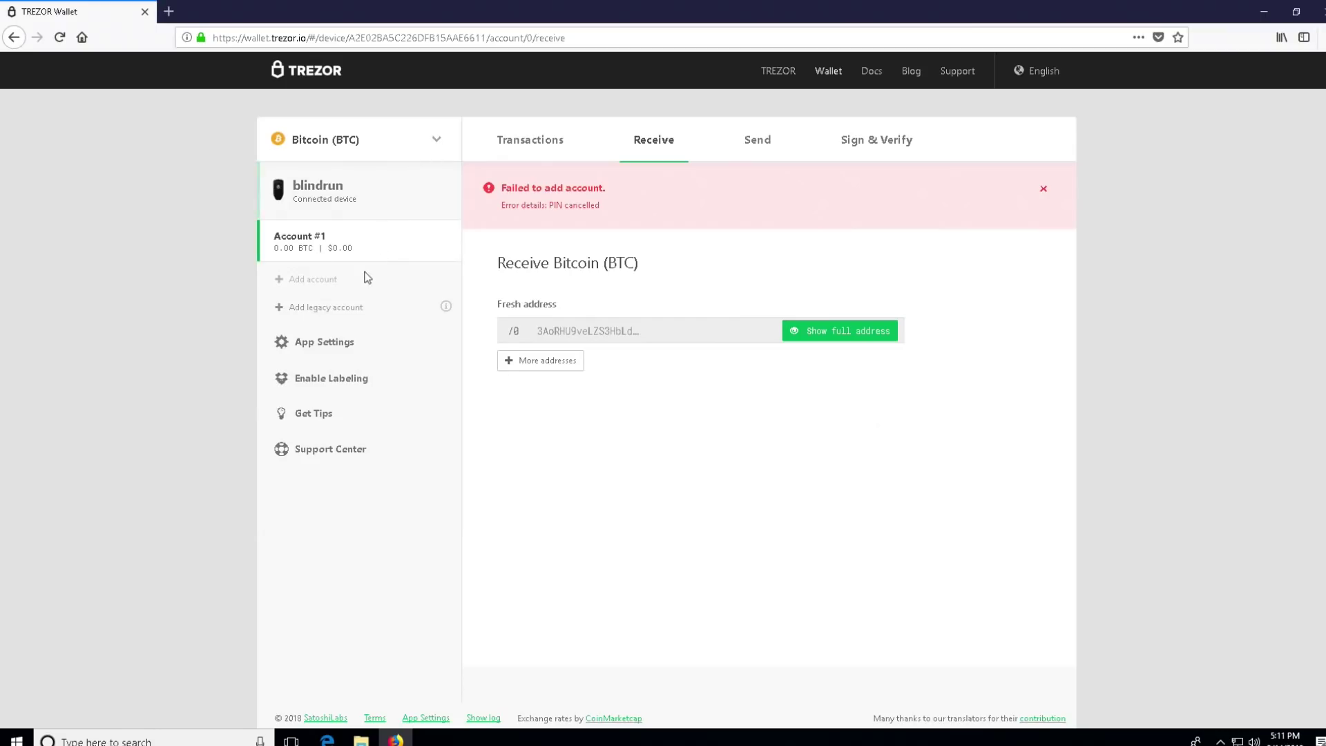
{"action": "left_click", "coordinate": [336, 345]}
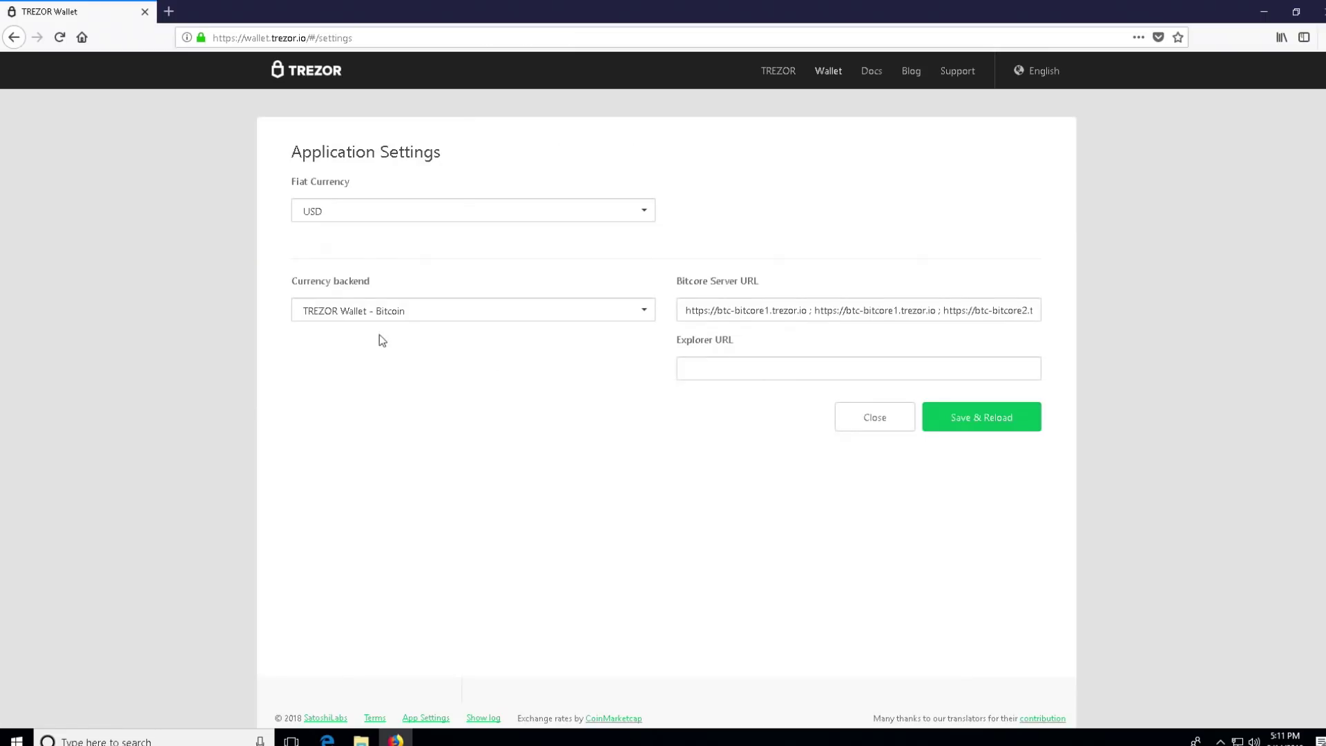
{"action": "left_click", "coordinate": [488, 211]}
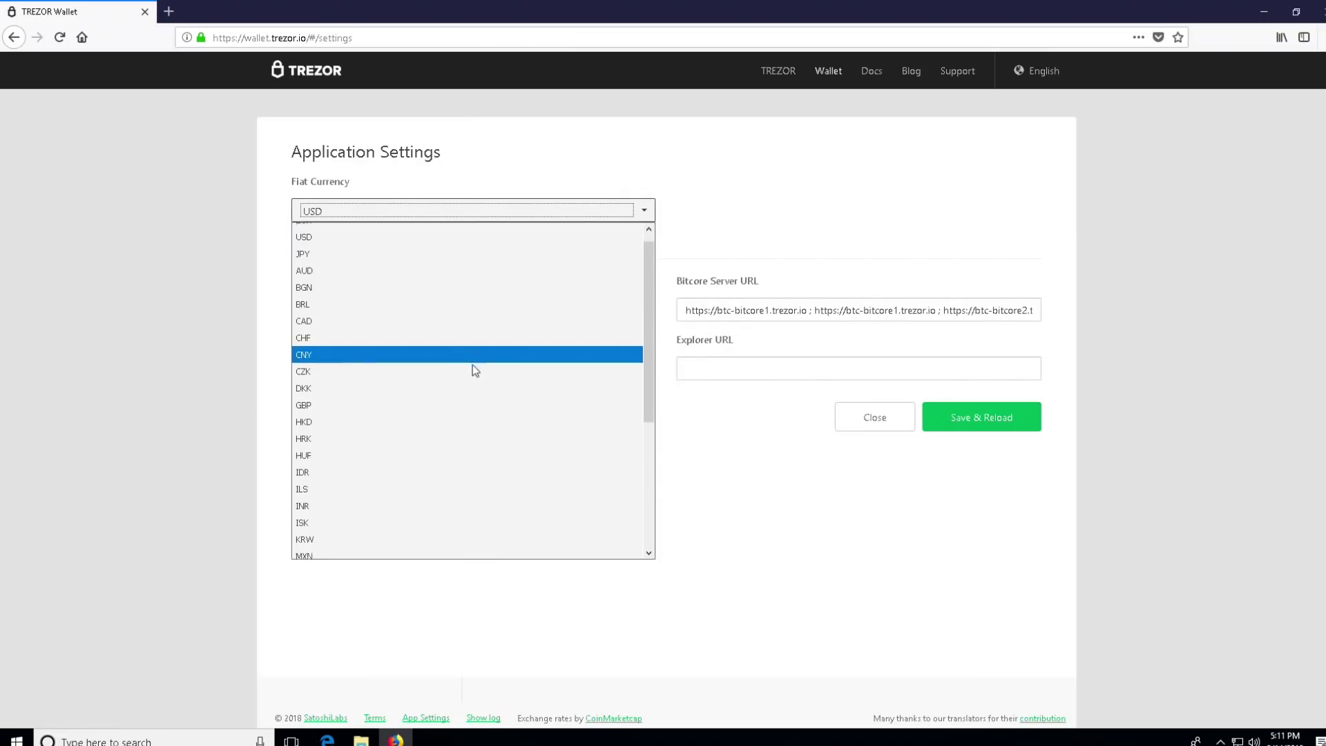
{"action": "scroll", "coordinate": [463, 400], "scroll_direction": "down", "scroll_amount": 4}
{"action": "left_click", "coordinate": [856, 602]}
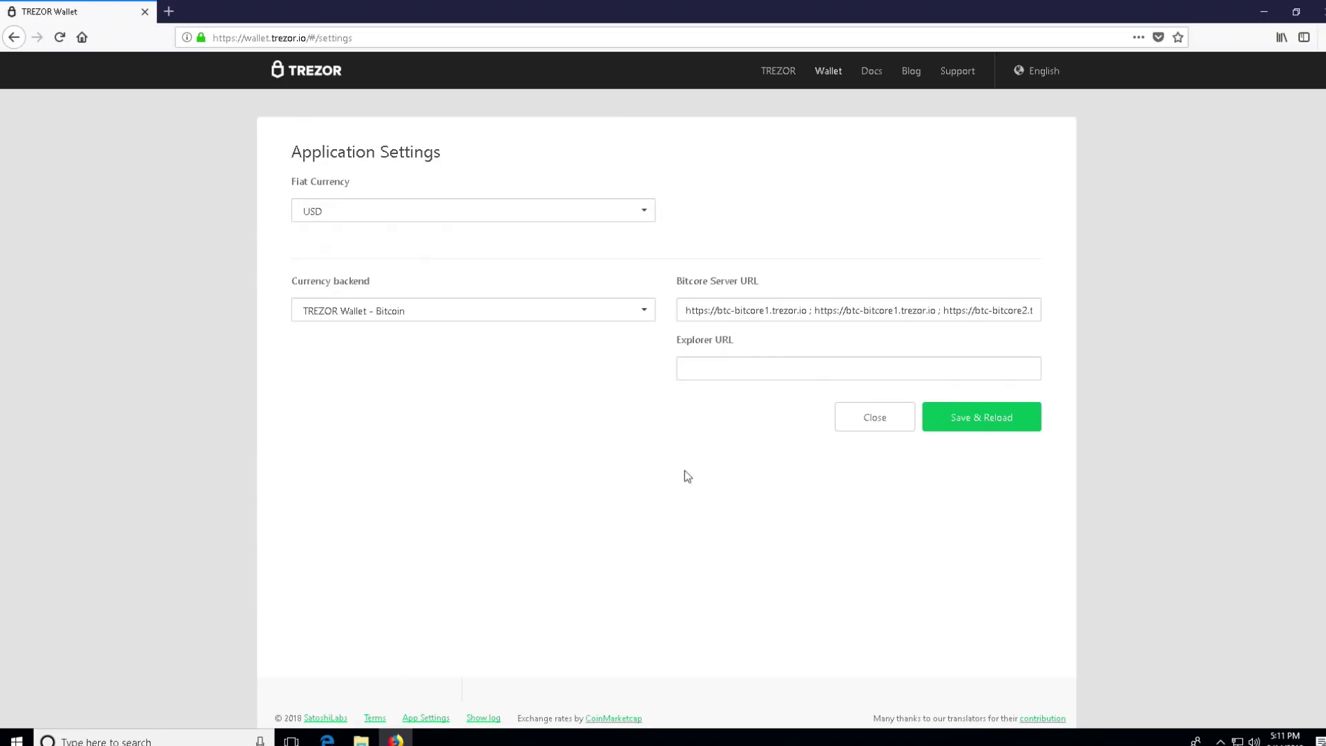
{"action": "left_click", "coordinate": [409, 317]}
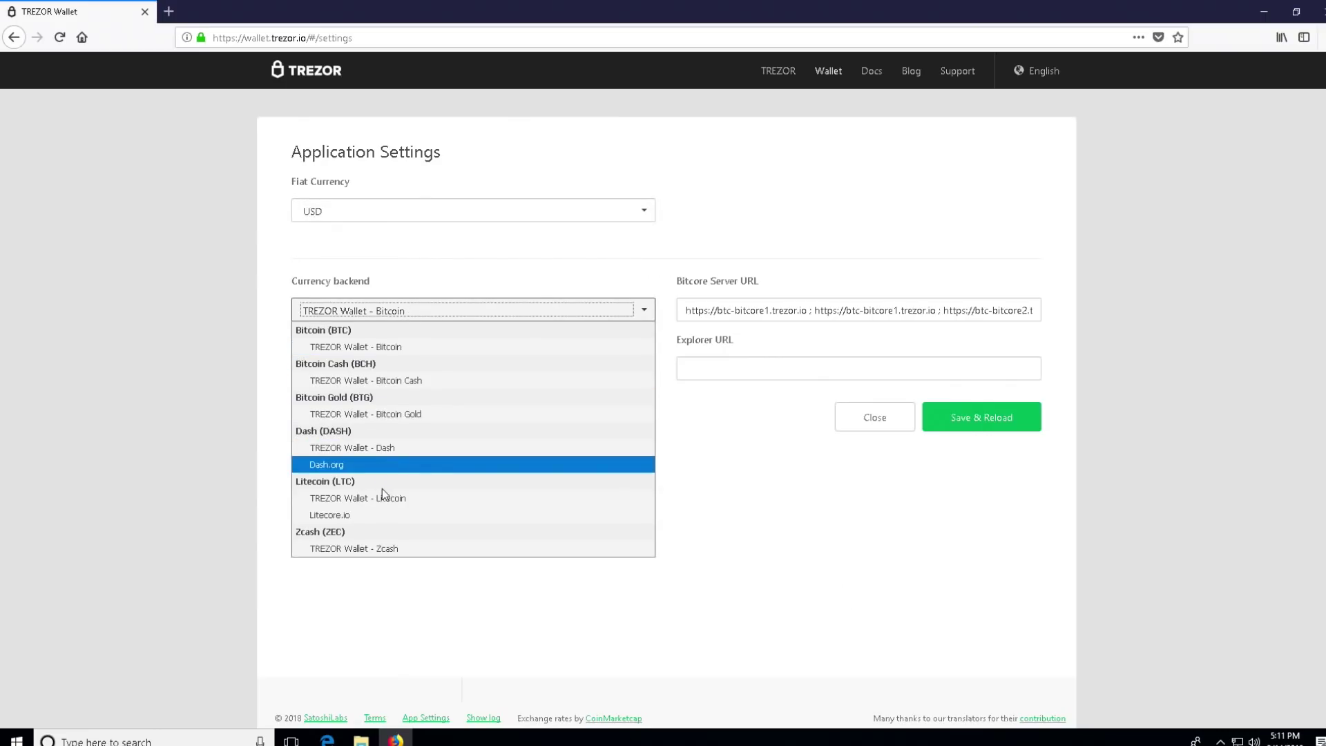
{"action": "left_click", "coordinate": [847, 570]}
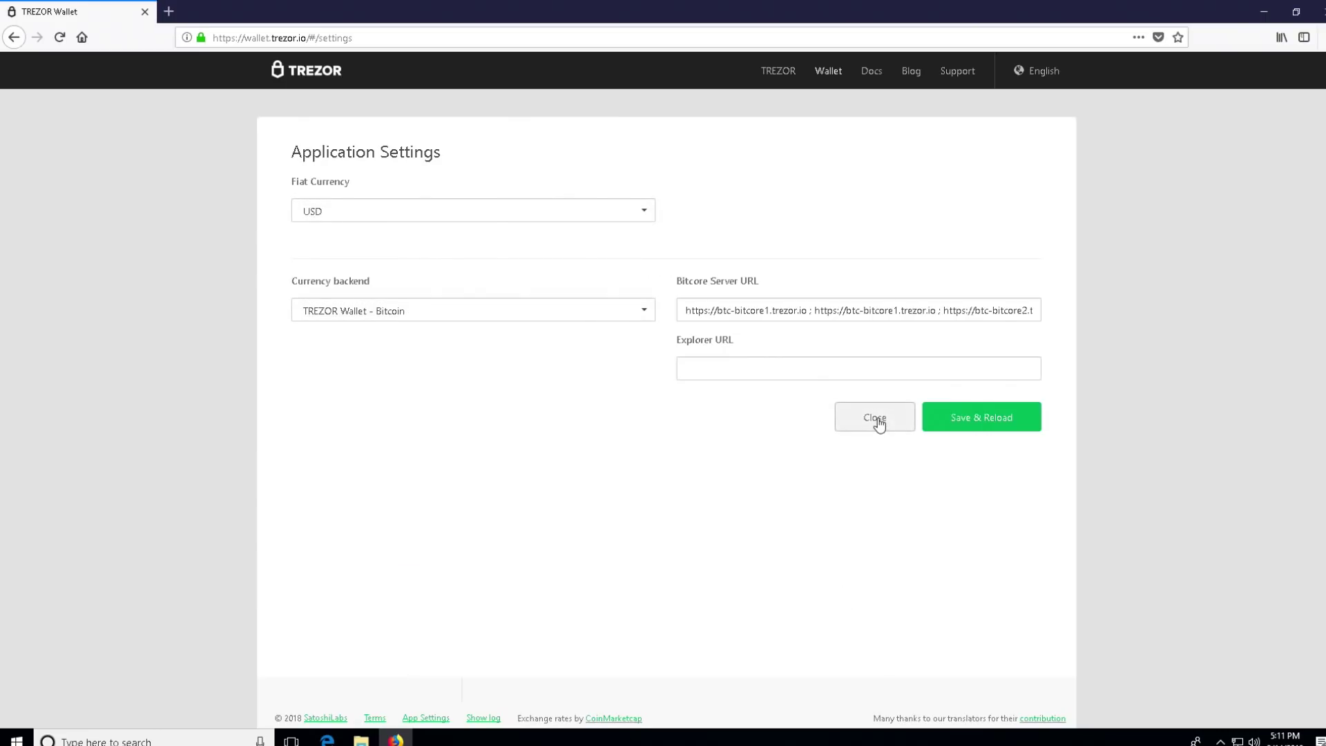
{"action": "left_click", "coordinate": [875, 419]}
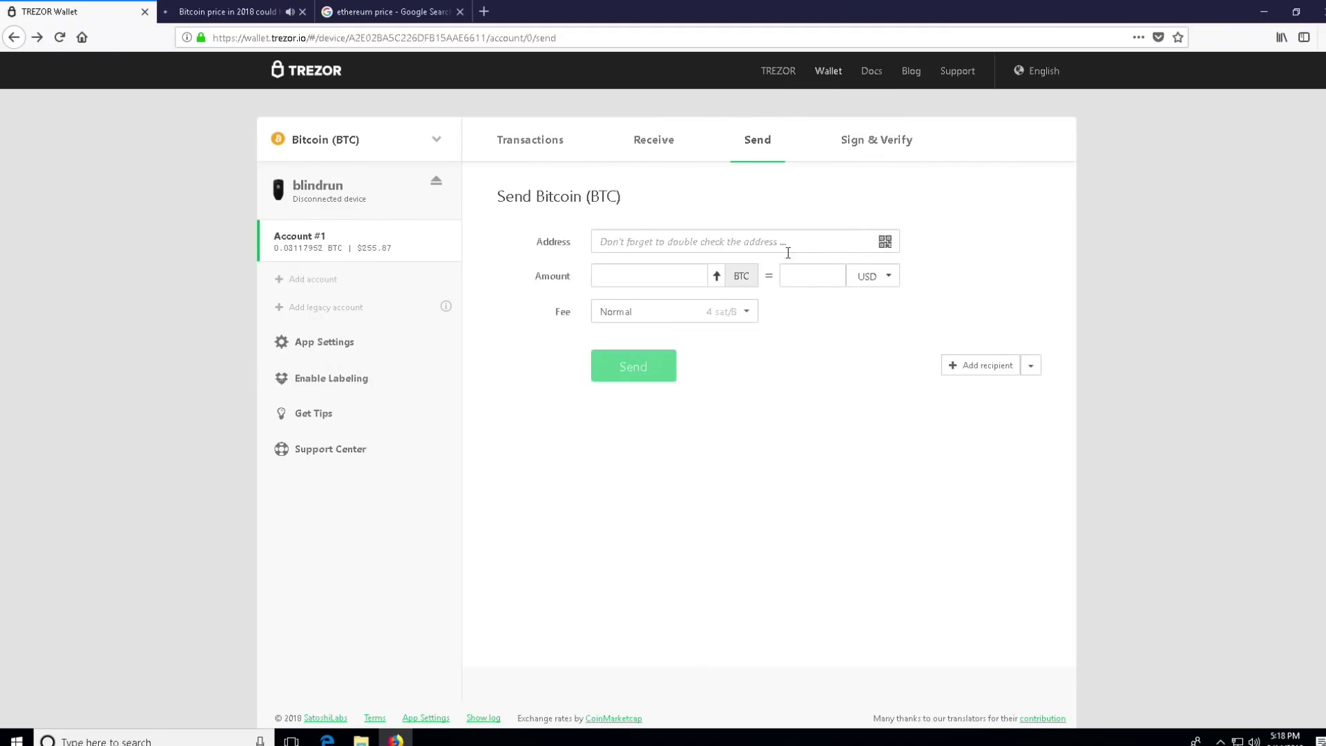
Step: Peek at App Settings, then view and close the Enable labeling dialog without Dropbox
{"action": "left_click", "coordinate": [318, 356]}
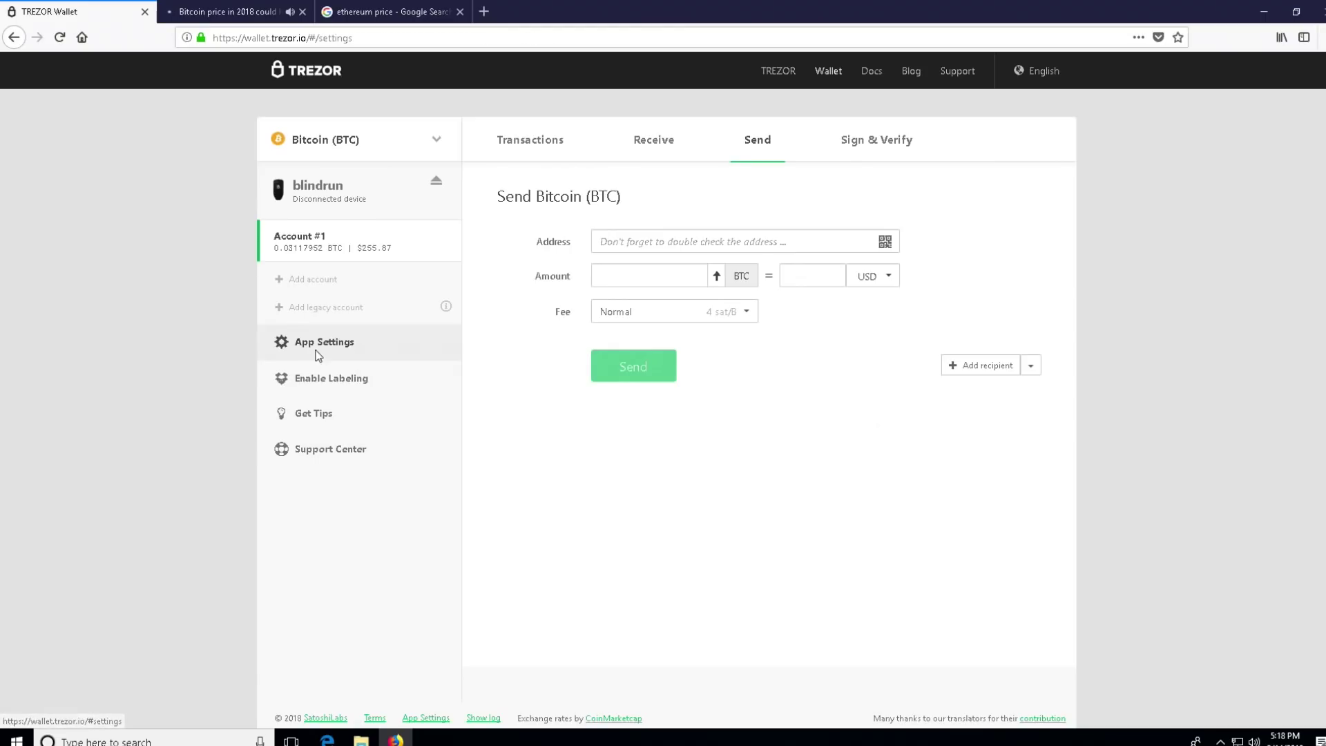
{"action": "left_click", "coordinate": [14, 37]}
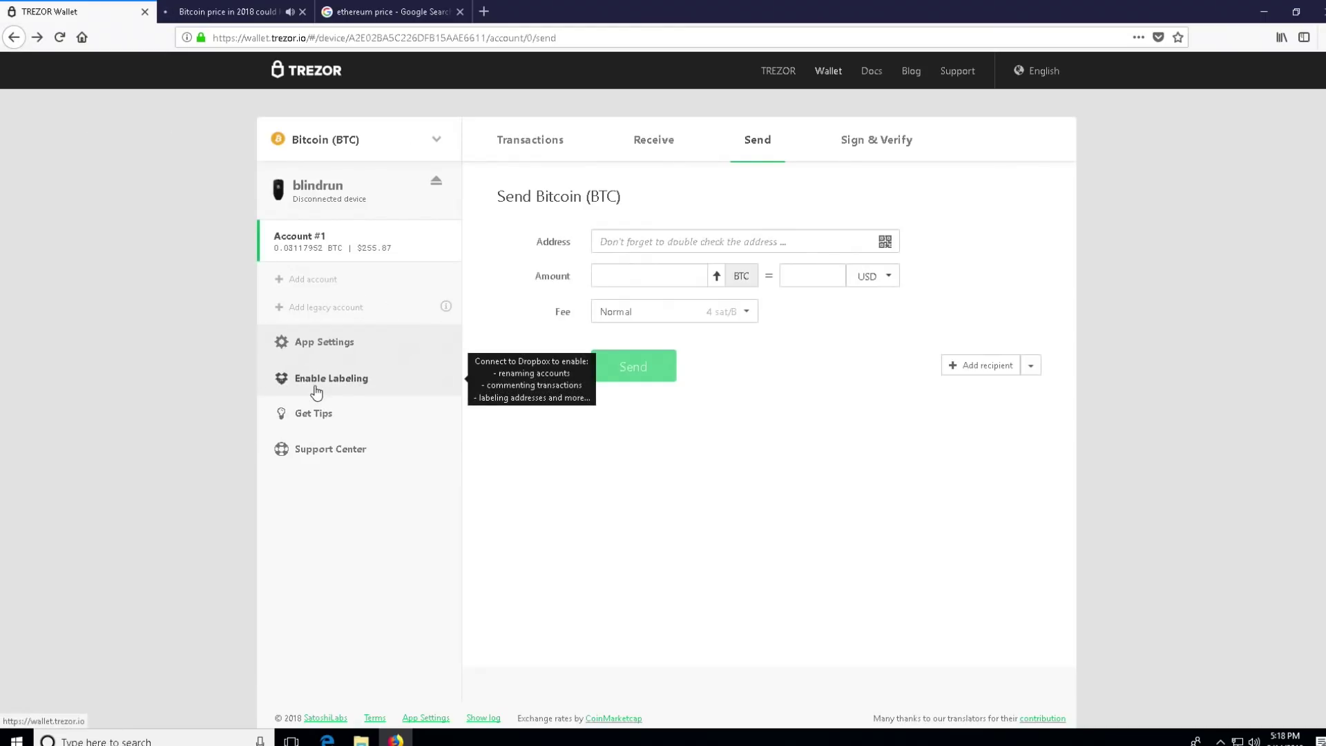
{"action": "left_click", "coordinate": [333, 378]}
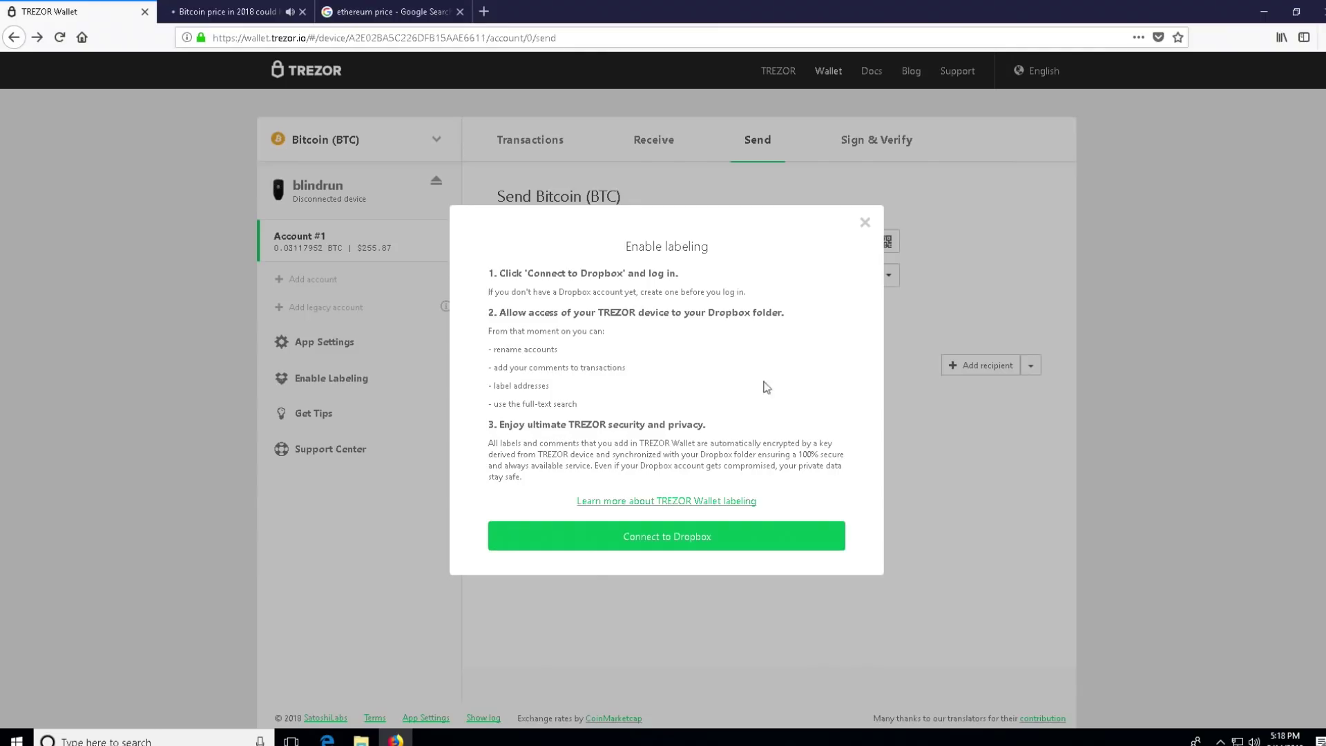
{"action": "left_click", "coordinate": [865, 223]}
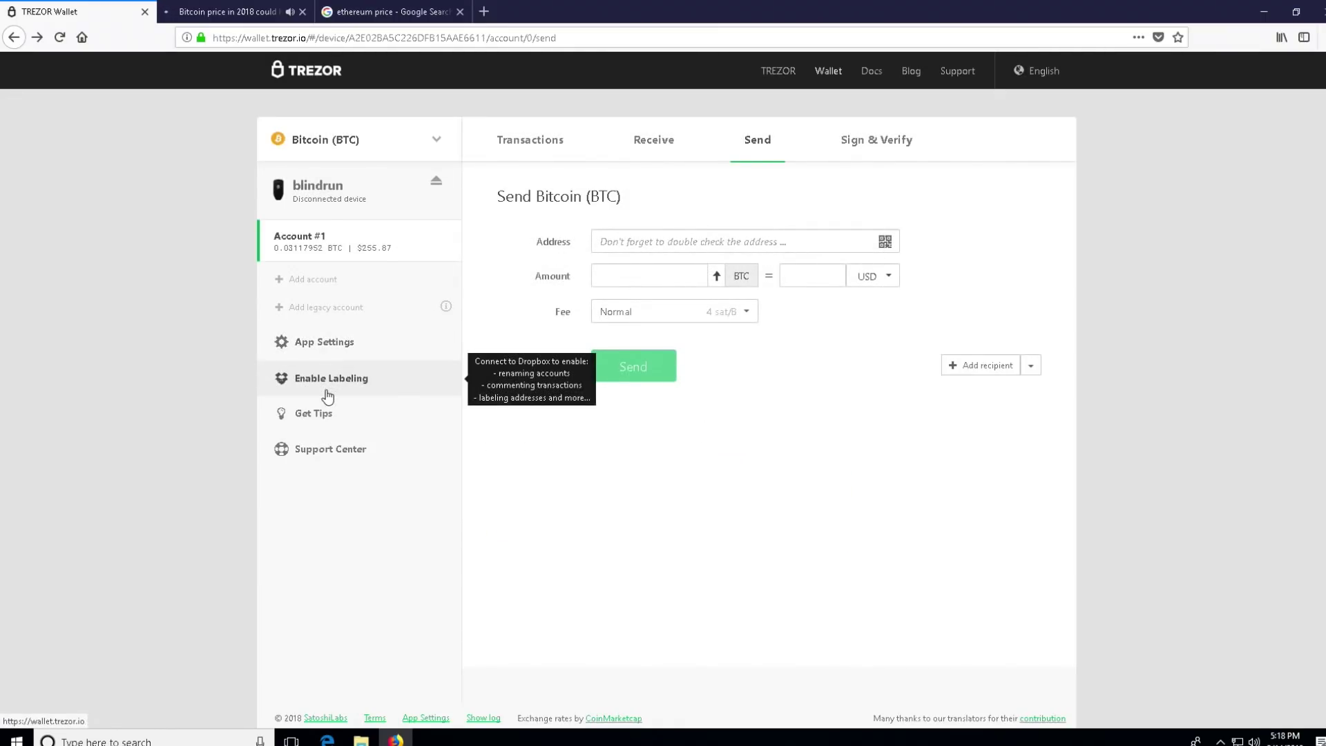
Step: Open TREZOR Wallet's Application Settings, showing USD fiat currency and the TREZOR Wallet - Bitcoin backend
{"action": "left_click", "coordinate": [326, 346]}
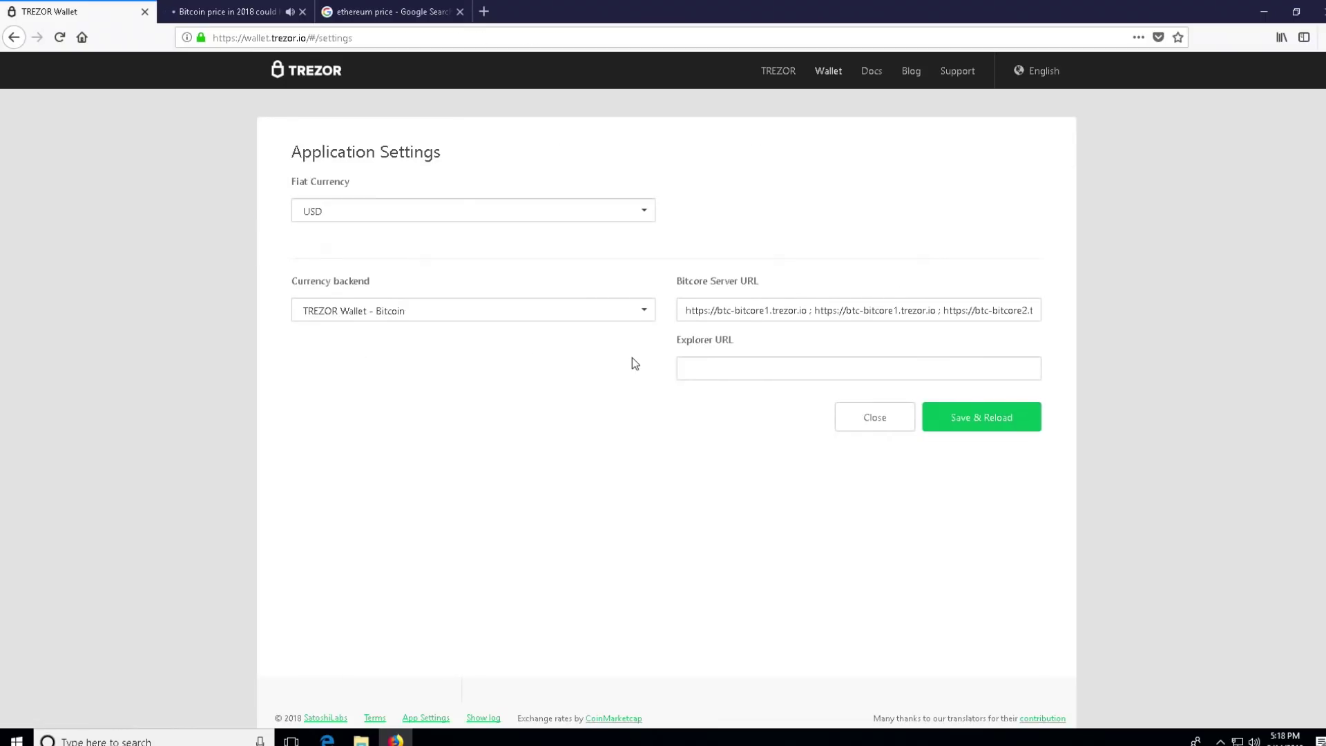